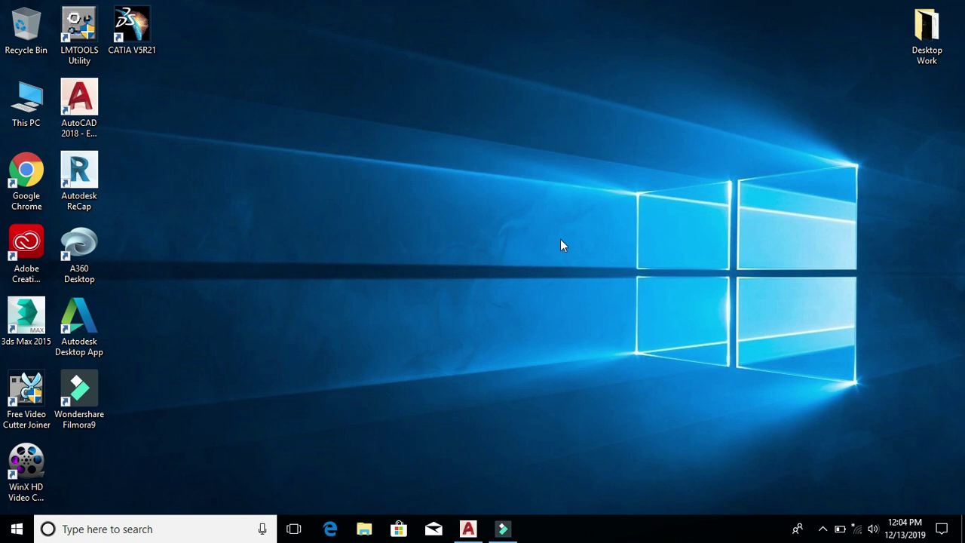
Switch to AutoCAD and create a new drawing from the acad template
{"action": "left_click", "coordinate": [468, 528]}
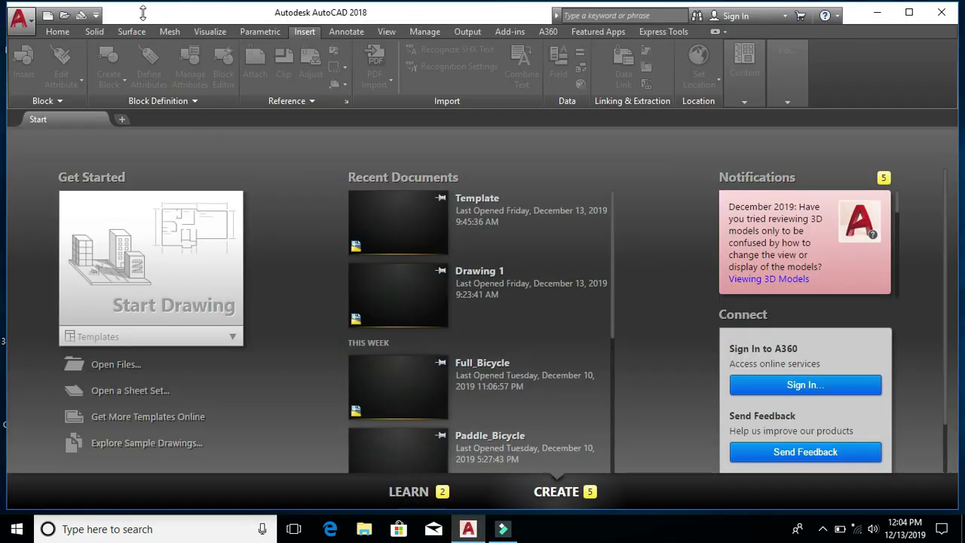
{"action": "left_click", "coordinate": [19, 17]}
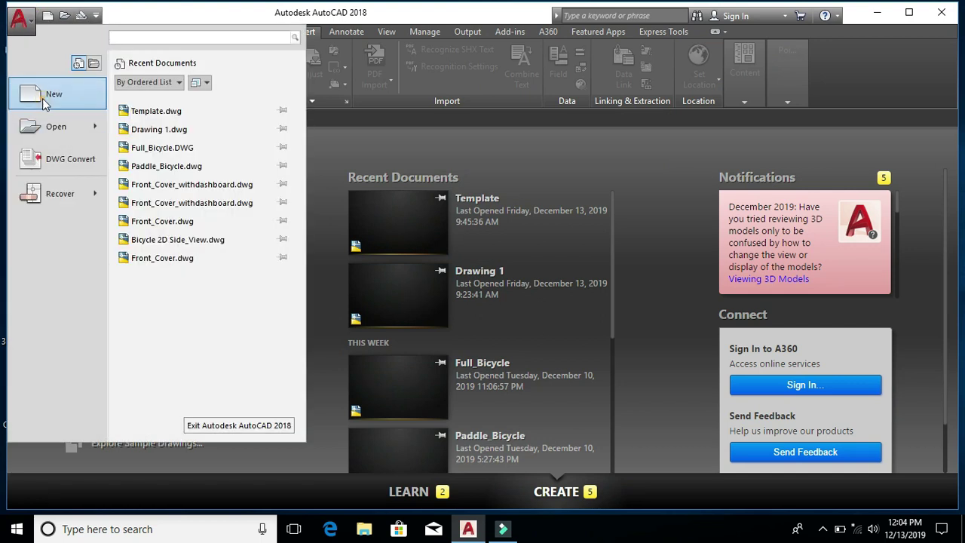
{"action": "left_click", "coordinate": [297, 166]}
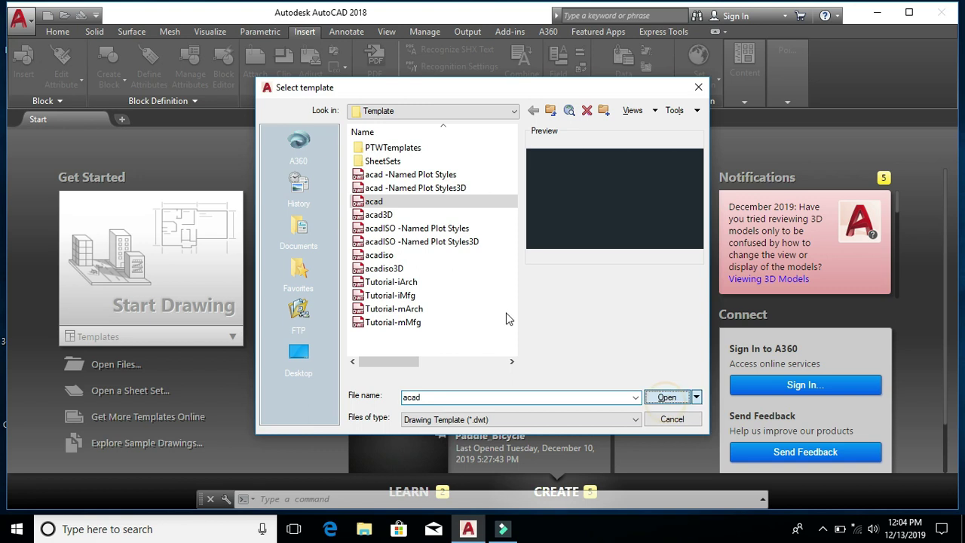
{"action": "left_click", "coordinate": [666, 396]}
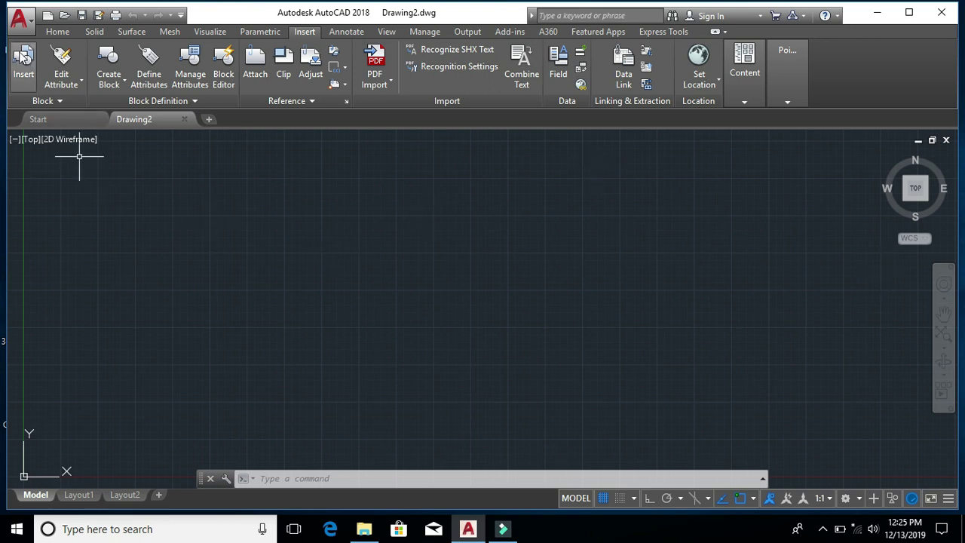
Look through the available tool sets for general modeling, solids, surfaces, meshes, visualization and parametric constraints
{"action": "left_click", "coordinate": [57, 32]}
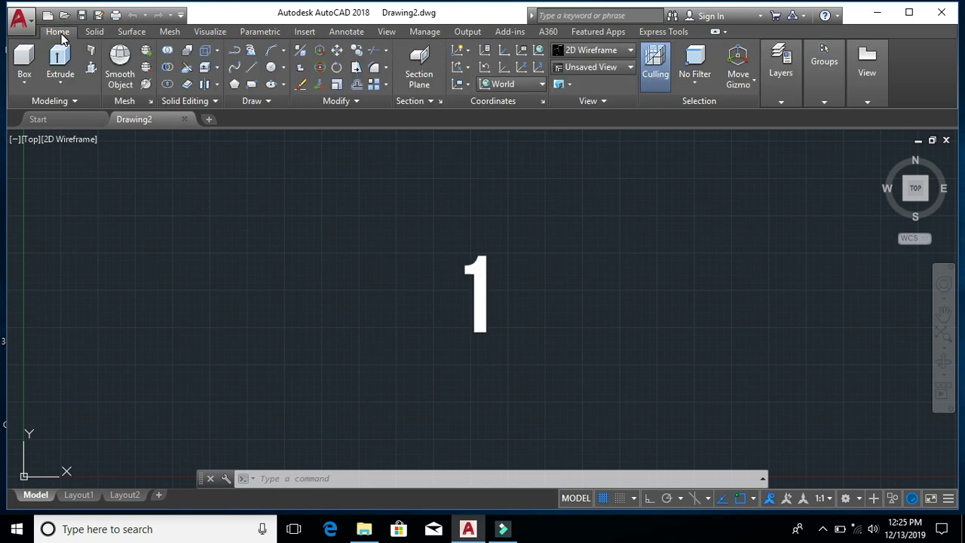
{"action": "left_click", "coordinate": [89, 33]}
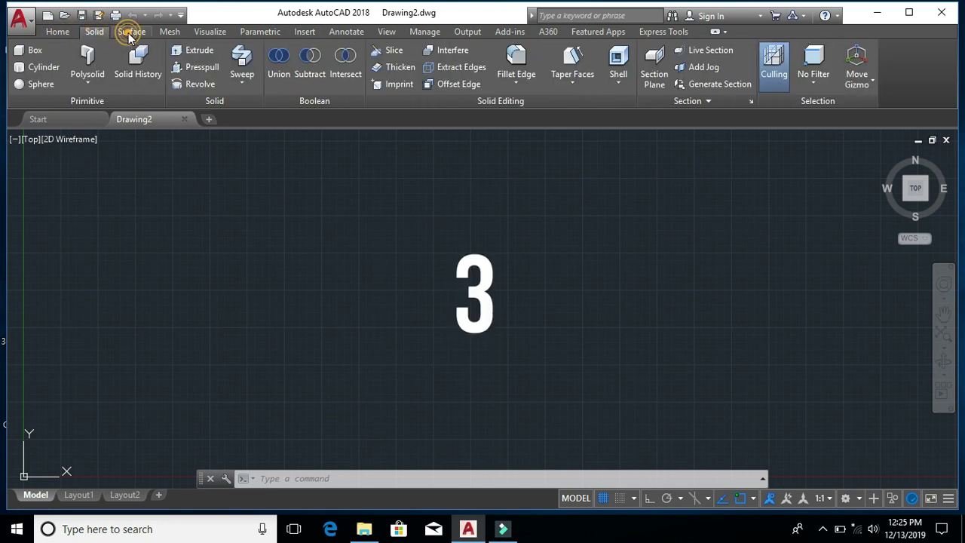
{"action": "left_click", "coordinate": [130, 32]}
{"action": "left_click", "coordinate": [169, 31]}
{"action": "left_click", "coordinate": [209, 32]}
{"action": "left_click", "coordinate": [255, 32]}
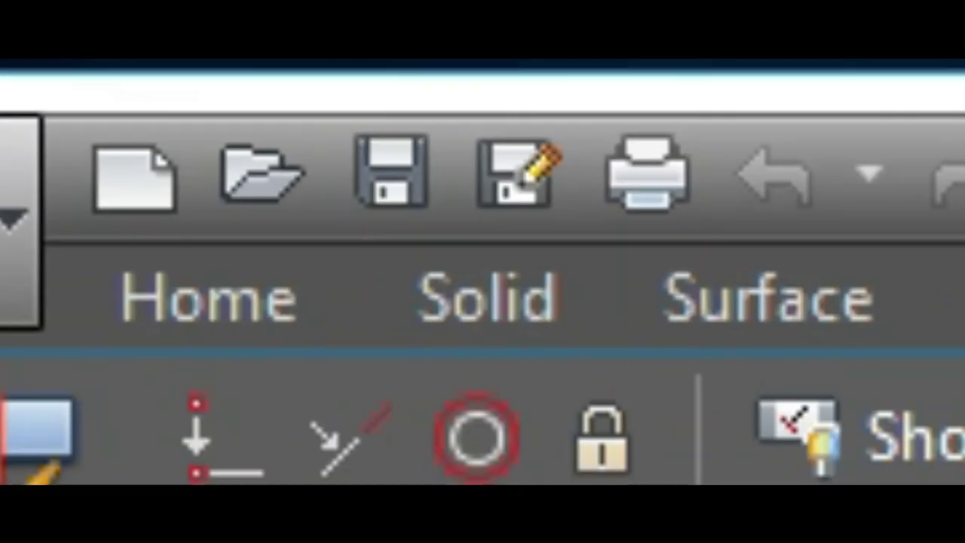
{"action": "left_click", "coordinate": [133, 276]}
{"action": "left_click", "coordinate": [532, 259]}
{"action": "left_click", "coordinate": [783, 302]}
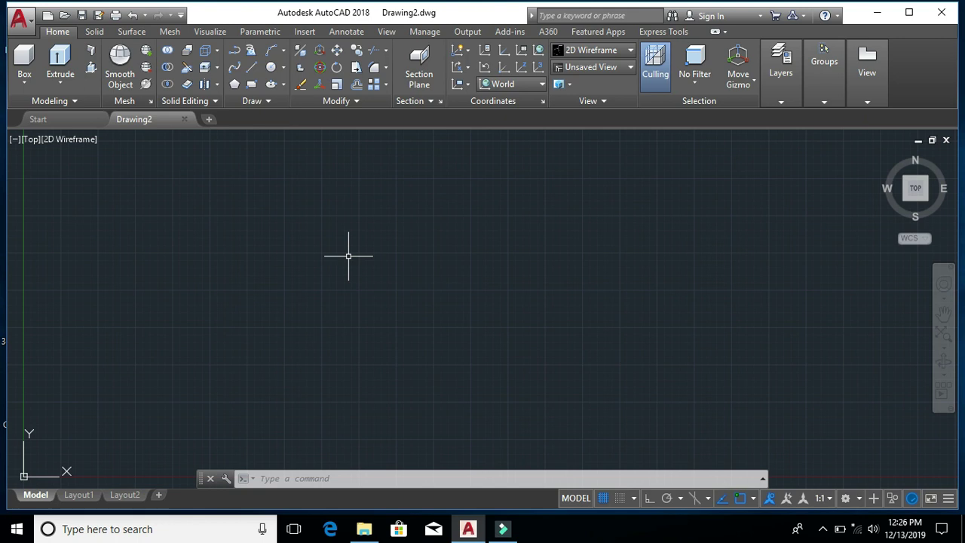
{"action": "left_click", "coordinate": [121, 31]}
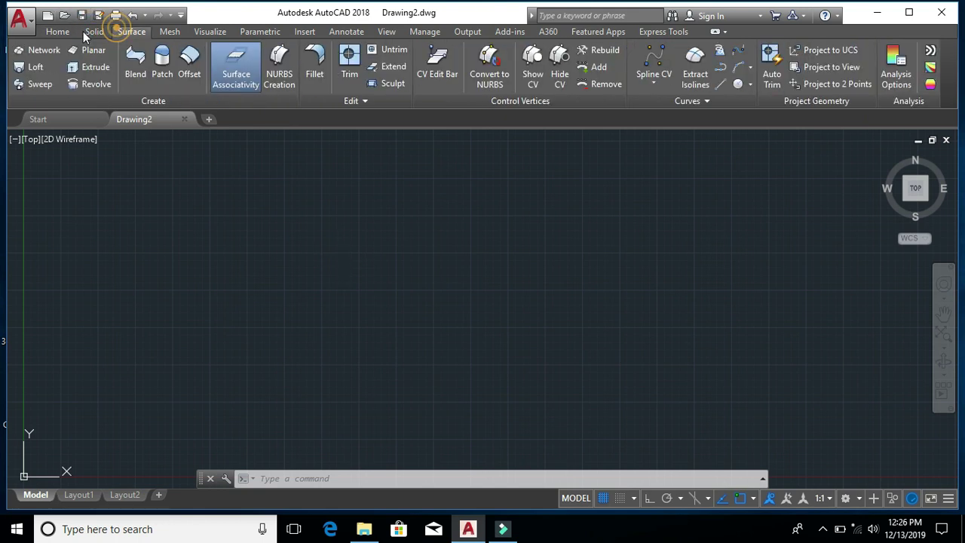
{"action": "left_click", "coordinate": [53, 33]}
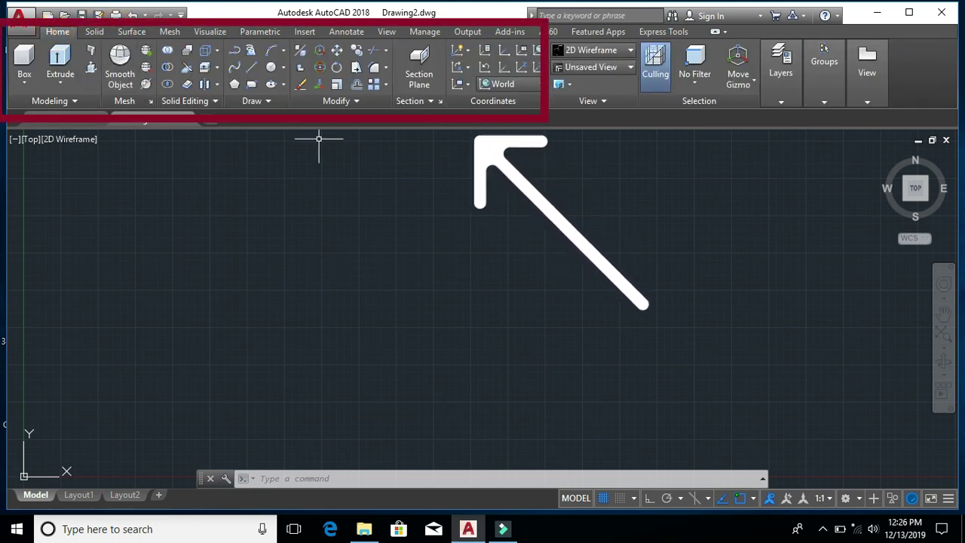
{"action": "left_click", "coordinate": [95, 31]}
{"action": "left_click", "coordinate": [131, 30]}
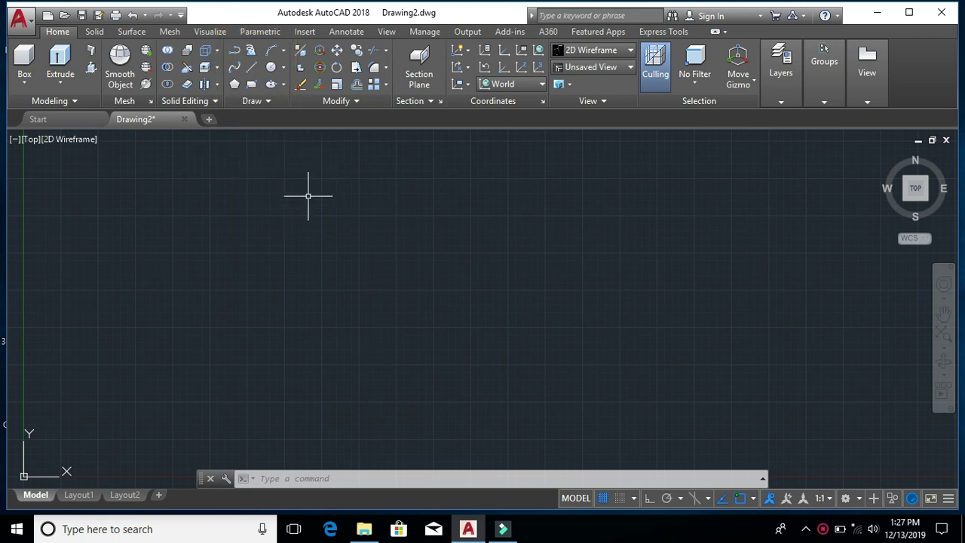
{"action": "left_click", "coordinate": [263, 100]}
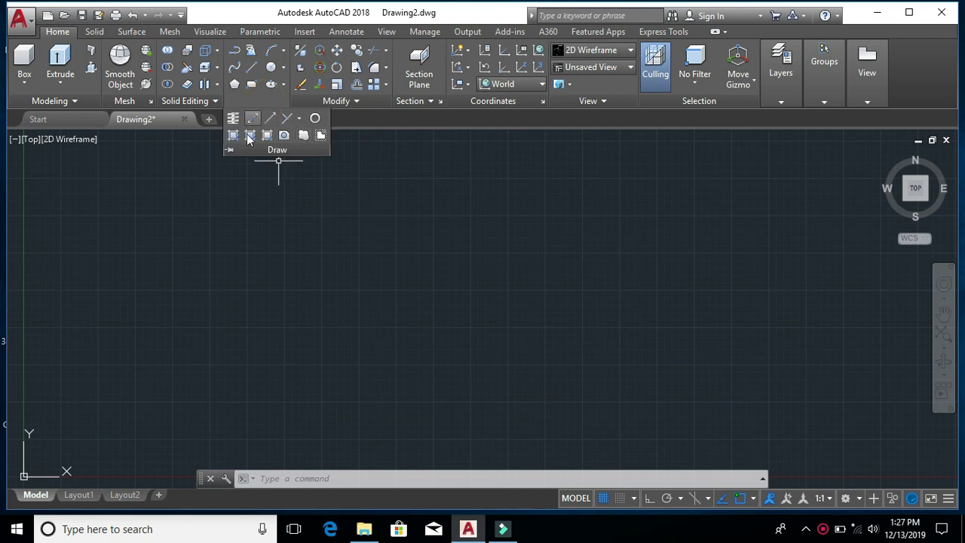
{"action": "left_click", "coordinate": [206, 199]}
{"action": "left_click", "coordinate": [367, 319]}
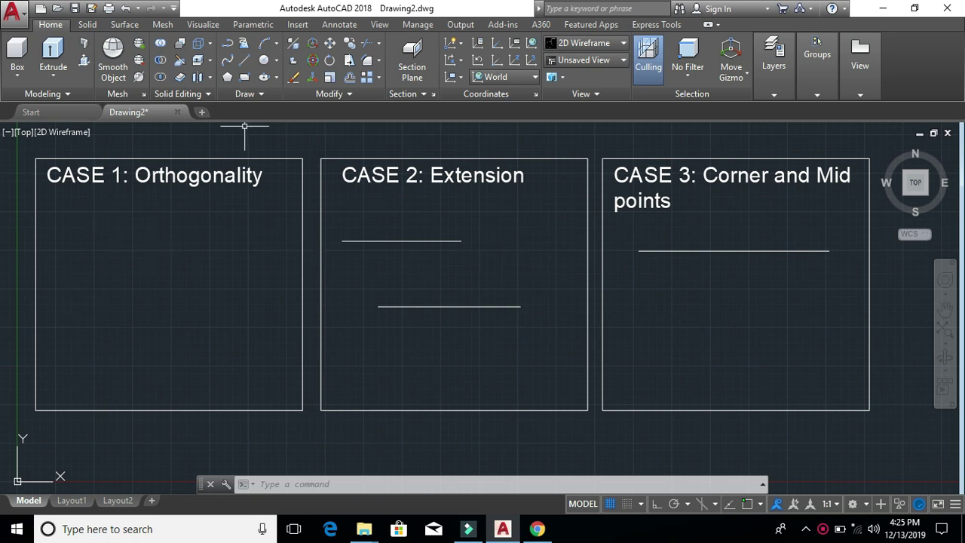
Draw a horizontal line with Ortho mode on in the middle of the CASE 1: Orthogonality box
{"action": "left_click", "coordinate": [227, 46]}
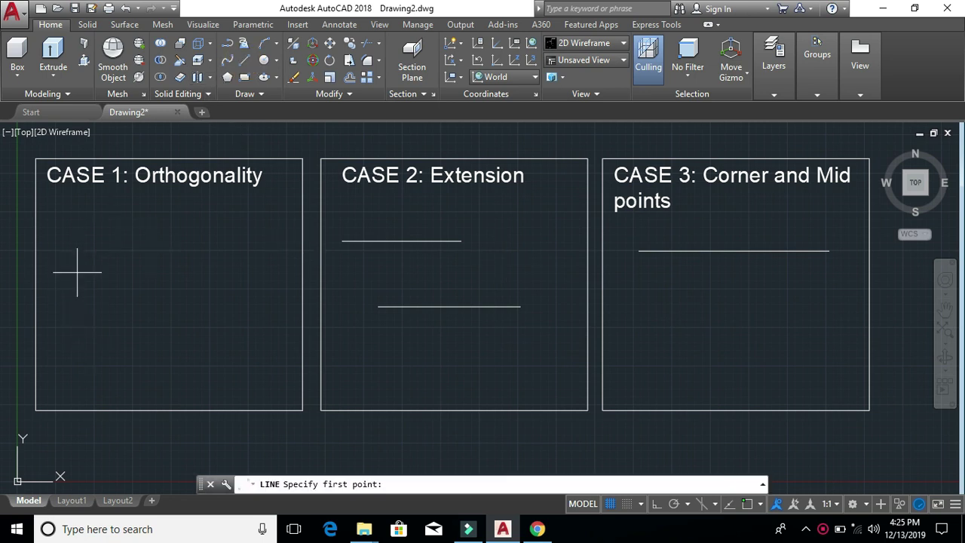
{"action": "left_click", "coordinate": [73, 273]}
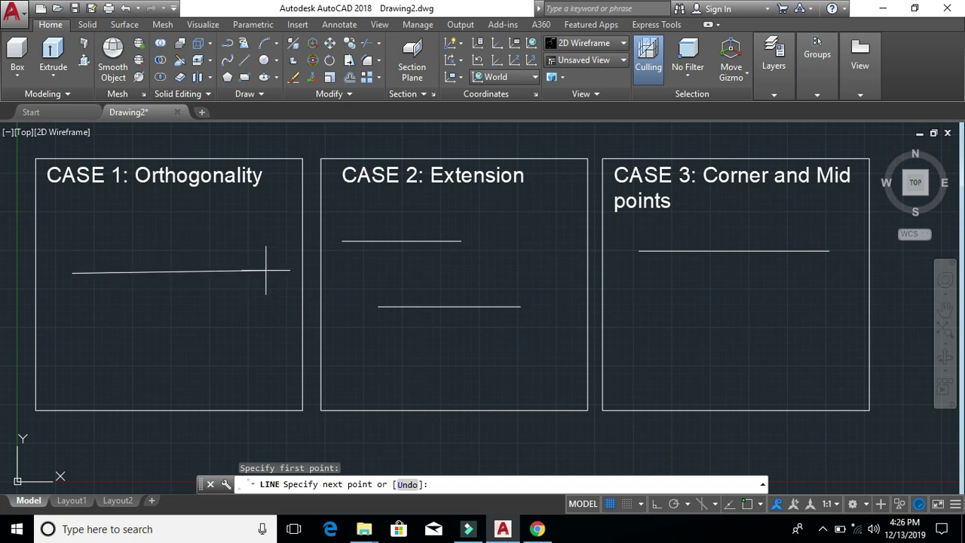
{"action": "key", "text": "F8"}
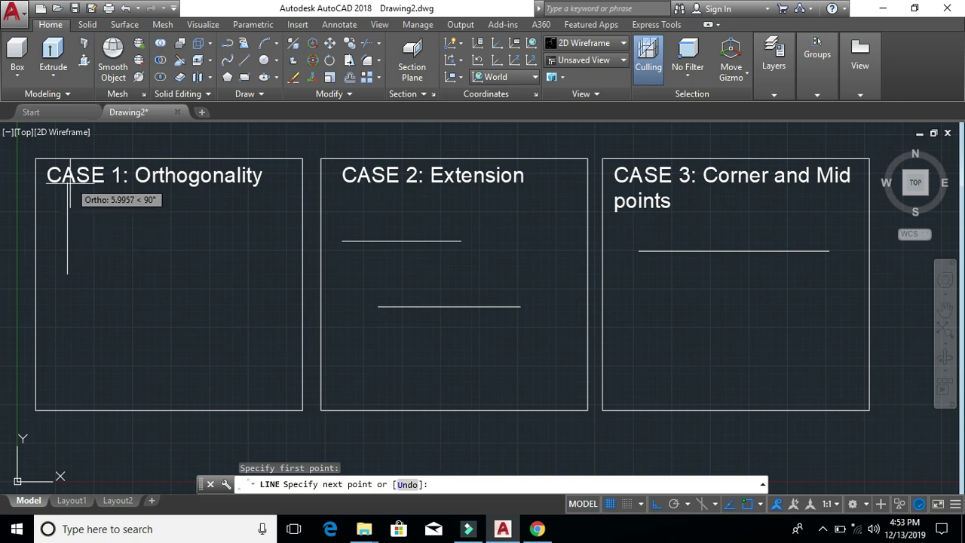
{"action": "left_click", "coordinate": [217, 271]}
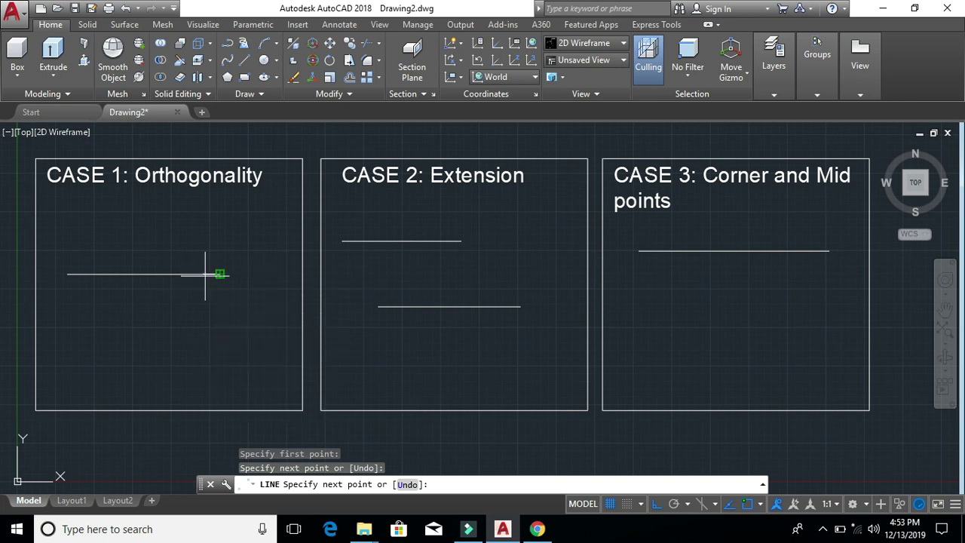
{"action": "key", "text": "Escape"}
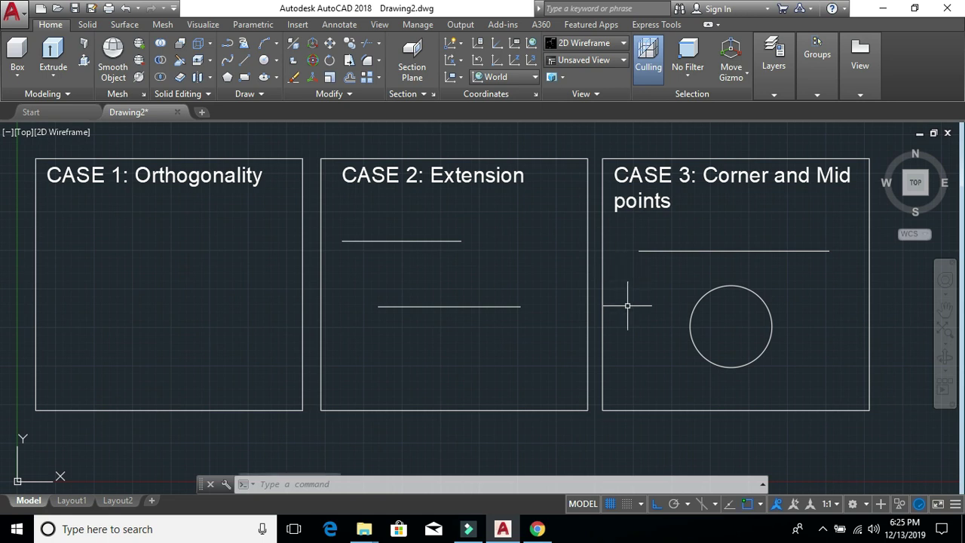
Turn on object snap and object snap tracking
{"action": "key", "text": "F3"}
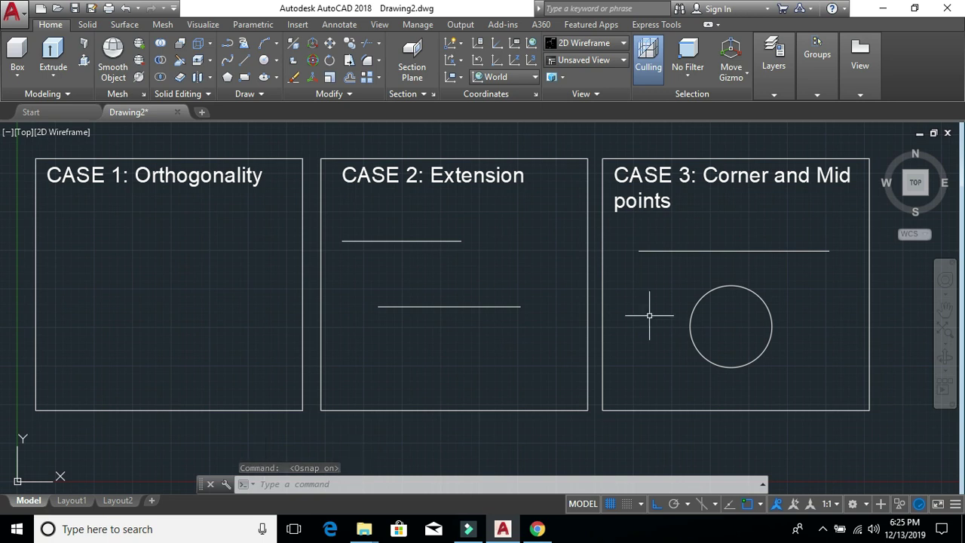
{"action": "left_click", "coordinate": [227, 43]}
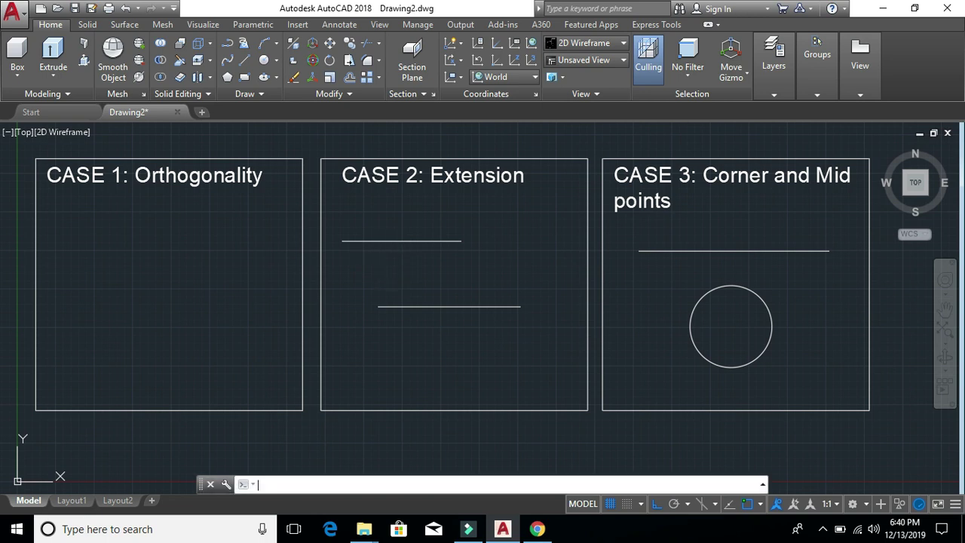
{"action": "key", "text": "F11"}
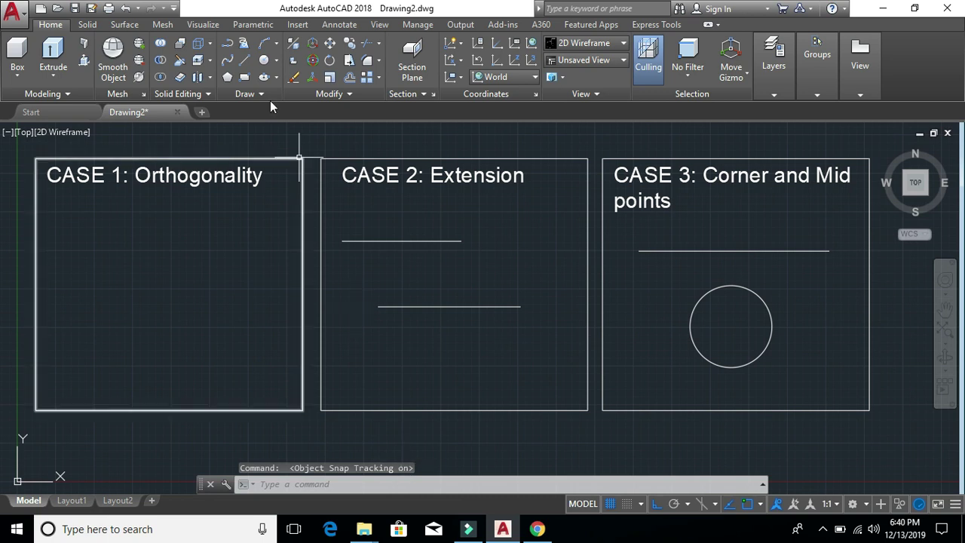
Turn Ortho mode off and draw an inclined line rising to the right, beside the two horizontal lines in the CASE 2: Extension box
{"action": "left_click", "coordinate": [243, 60]}
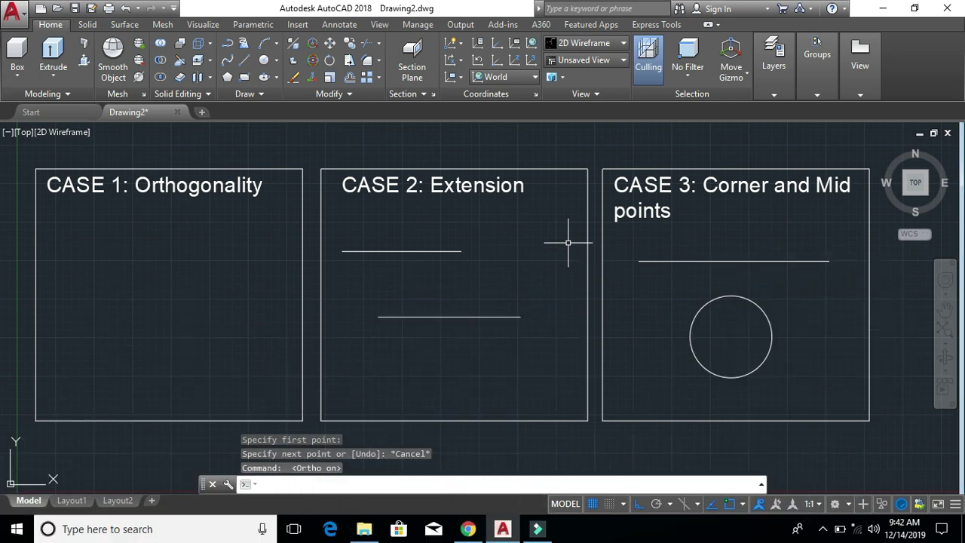
{"action": "left_click", "coordinate": [245, 61]}
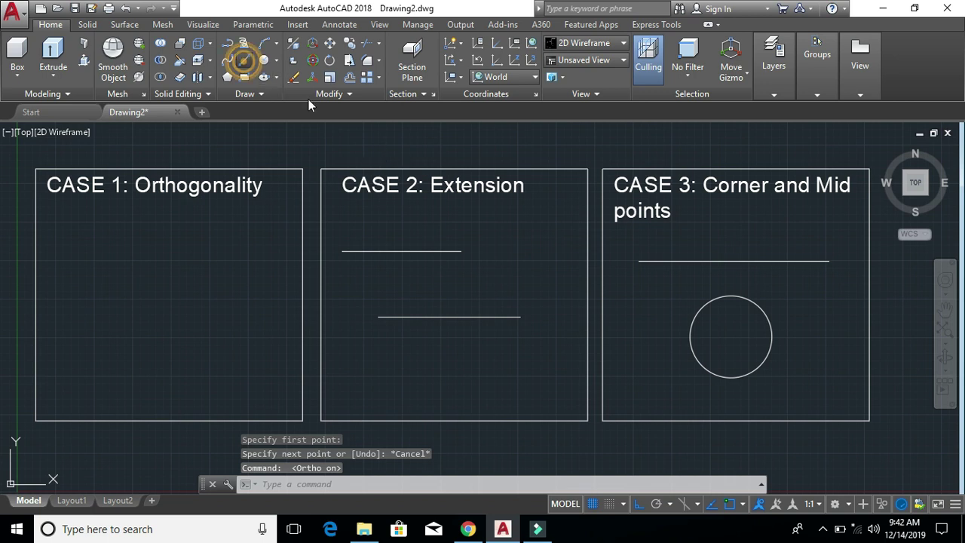
{"action": "left_click", "coordinate": [499, 284]}
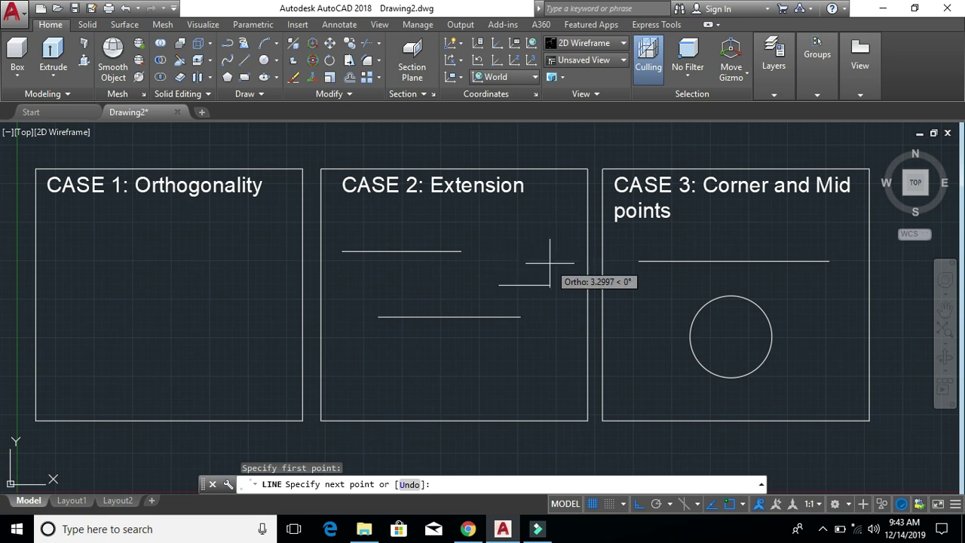
{"action": "key", "text": "F8"}
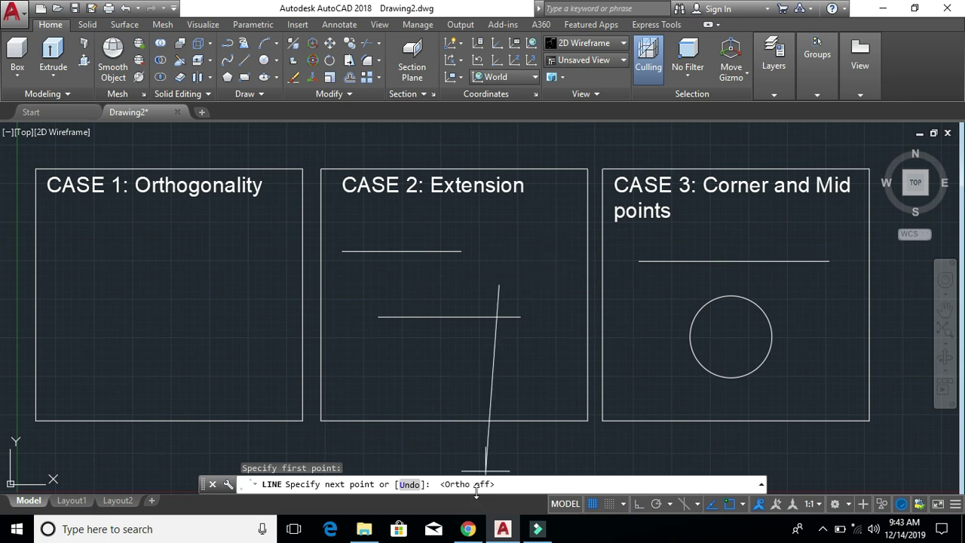
{"action": "left_click", "coordinate": [568, 243]}
{"action": "key", "text": "Escape"}
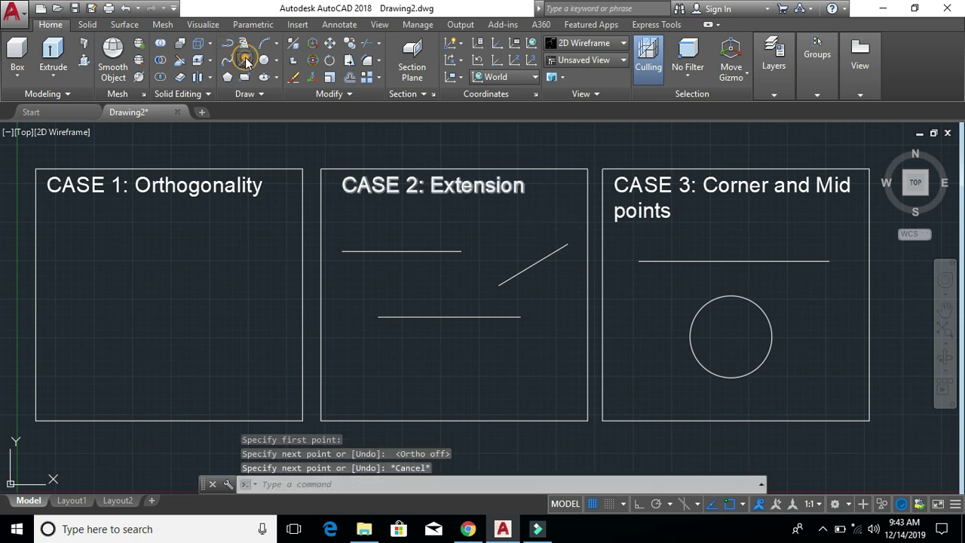
{"action": "left_click", "coordinate": [245, 62]}
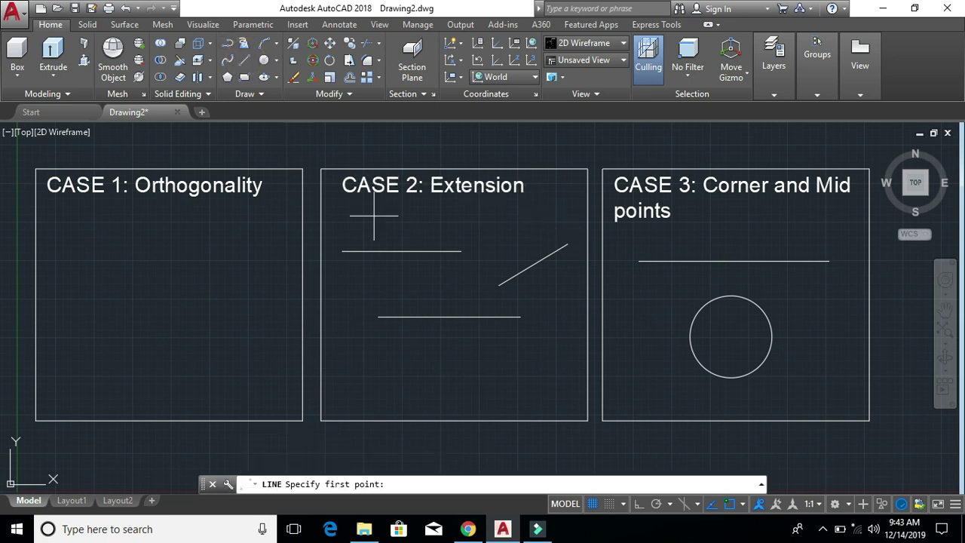
{"action": "left_click", "coordinate": [492, 276]}
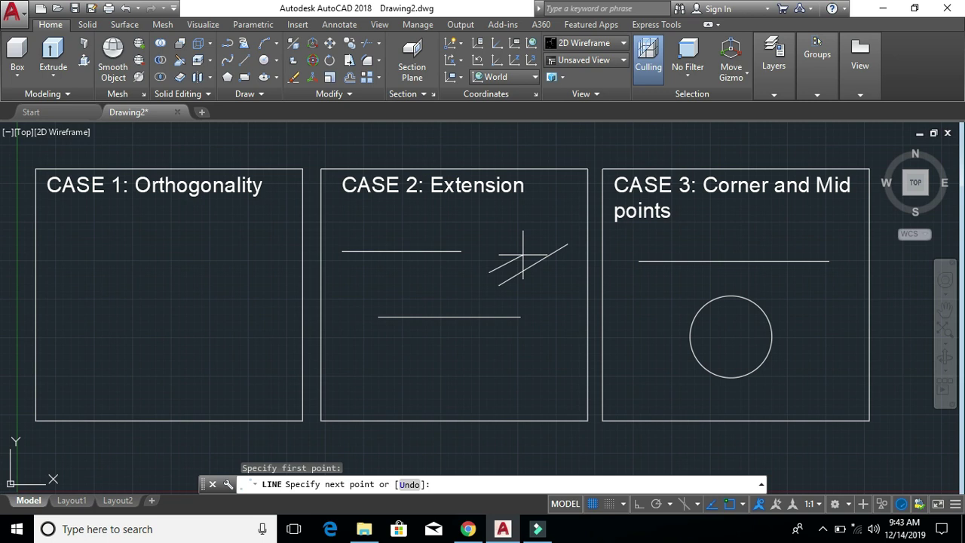
{"action": "key", "text": "Escape"}
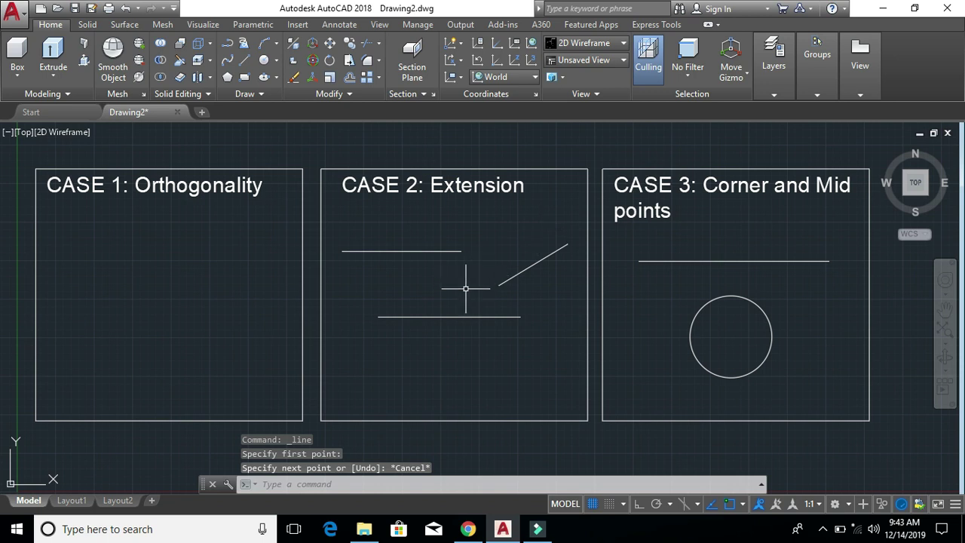
Enable the Parallel object snap mode in the drafting settings using the OSNAP command
{"action": "type", "text": "psnap"}
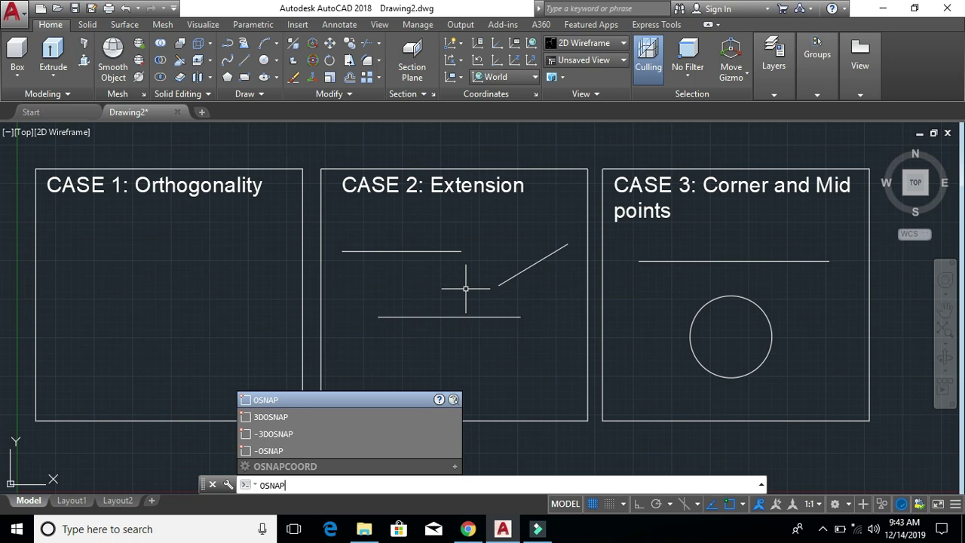
{"action": "key", "text": "Return"}
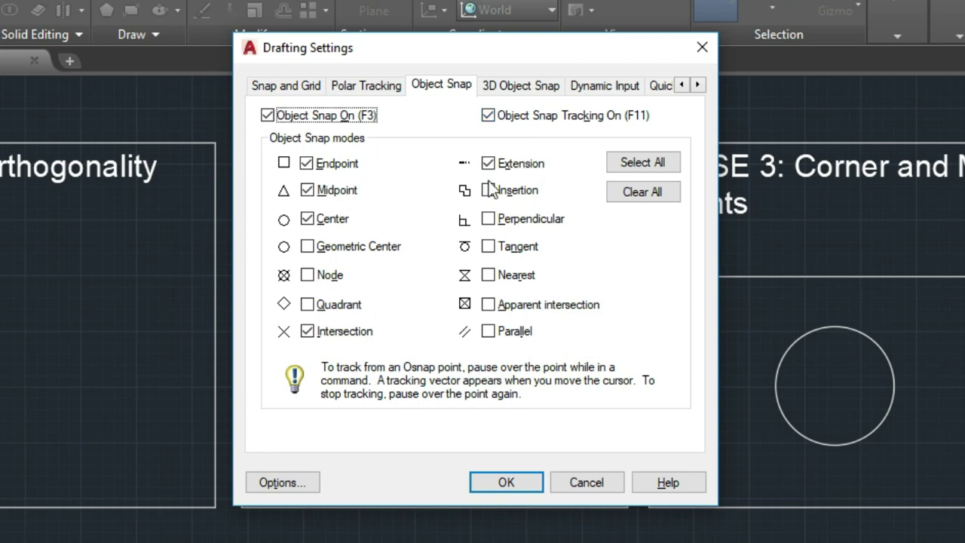
{"action": "left_click_drag", "start_coordinate": [454, 63], "coordinate": [209, 218]}
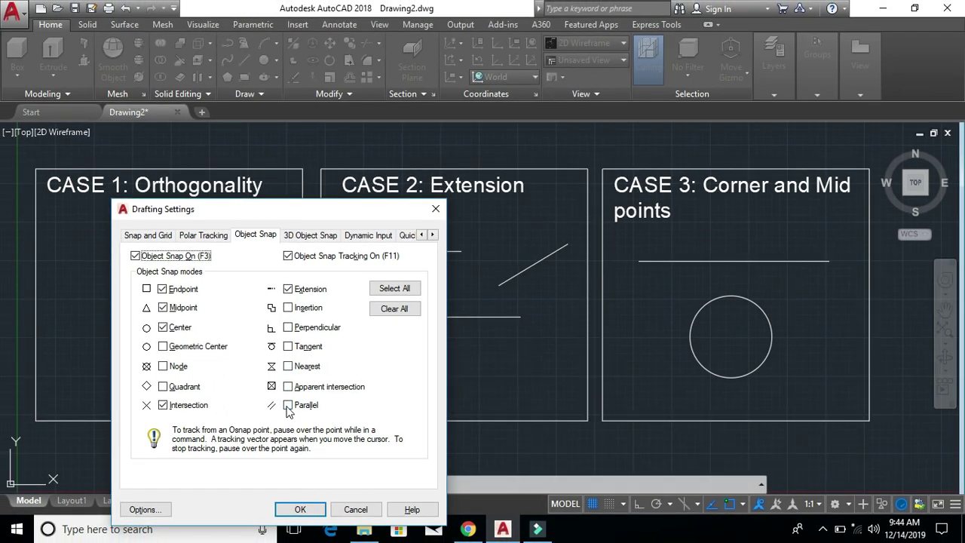
{"action": "left_click", "coordinate": [288, 406]}
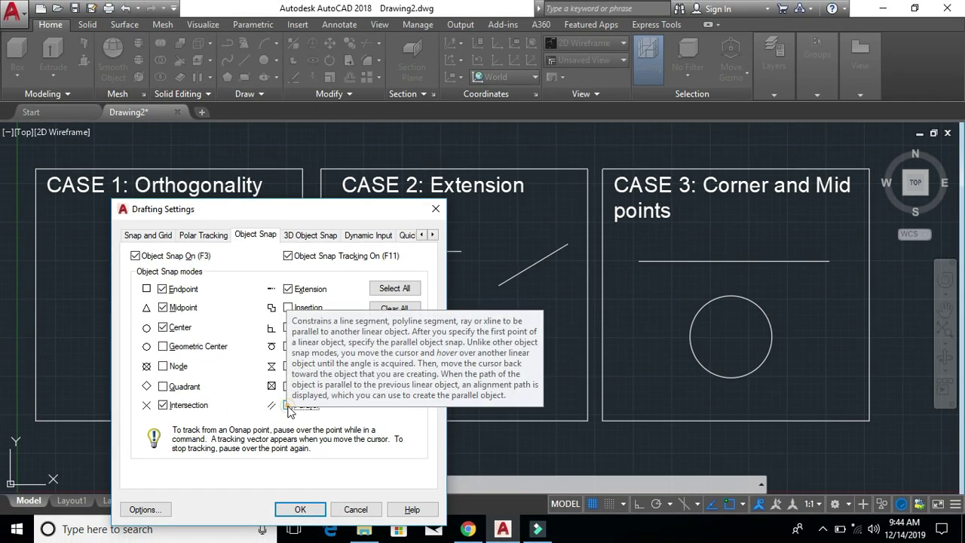
{"action": "left_click", "coordinate": [300, 507]}
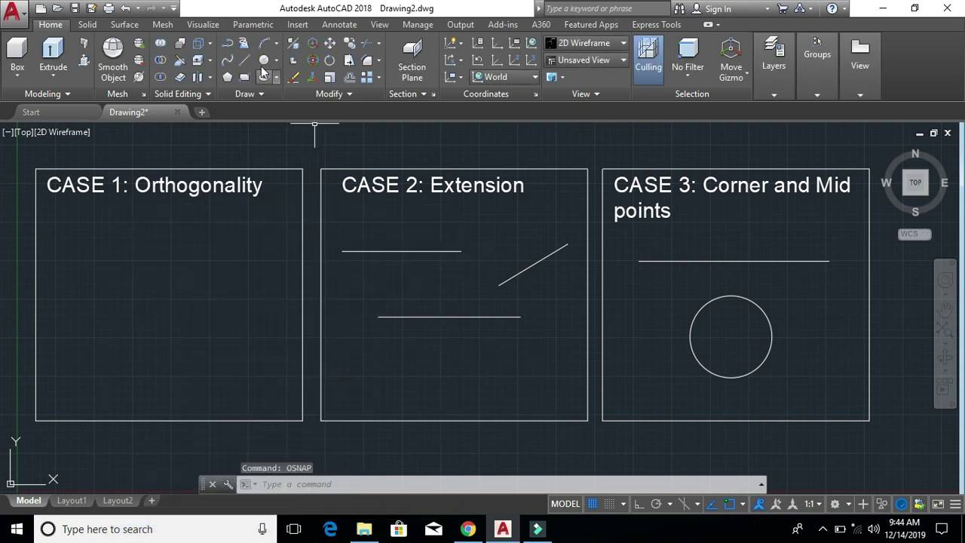
Draw a line just above the inclined line in the CASE 2 box, parallel to it, using the Parallel snap
{"action": "left_click", "coordinate": [227, 43]}
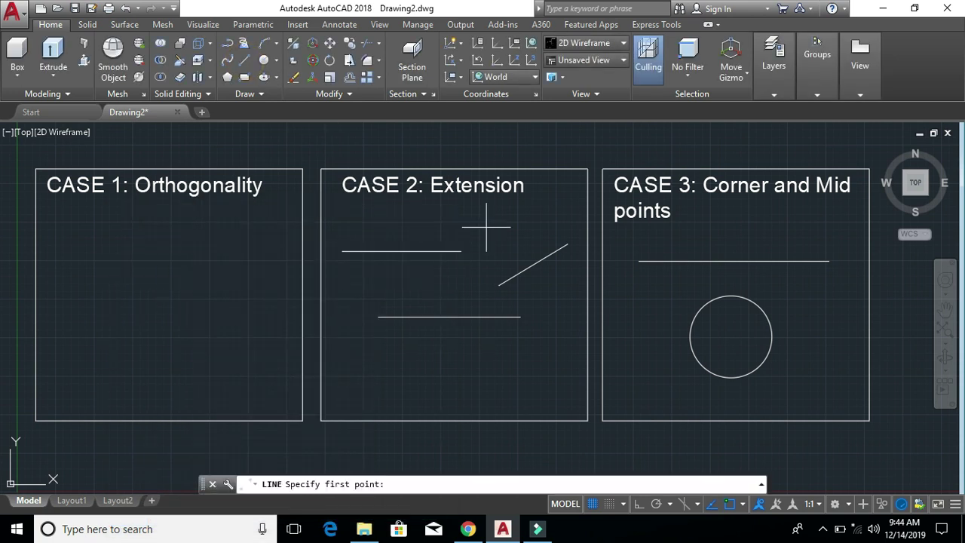
{"action": "left_click", "coordinate": [485, 270]}
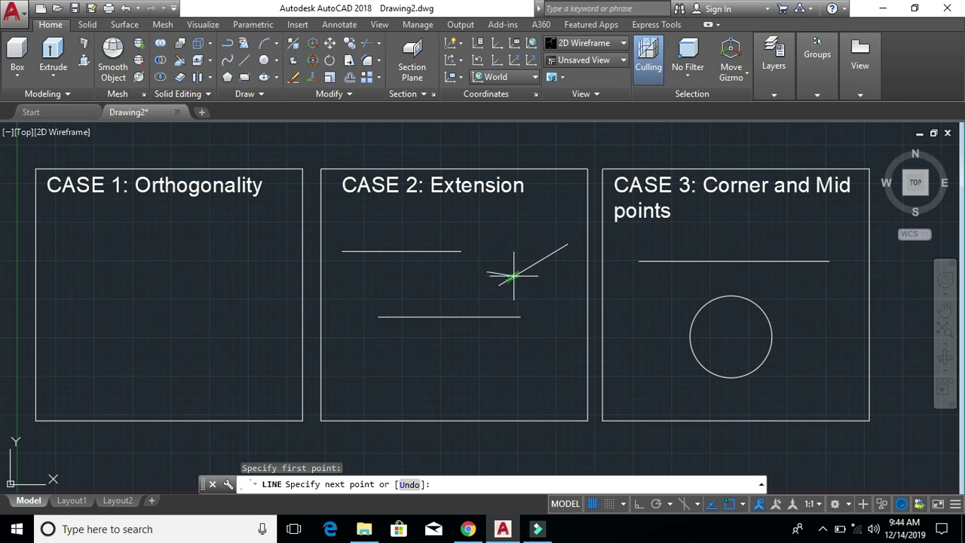
{"action": "left_click", "coordinate": [553, 231]}
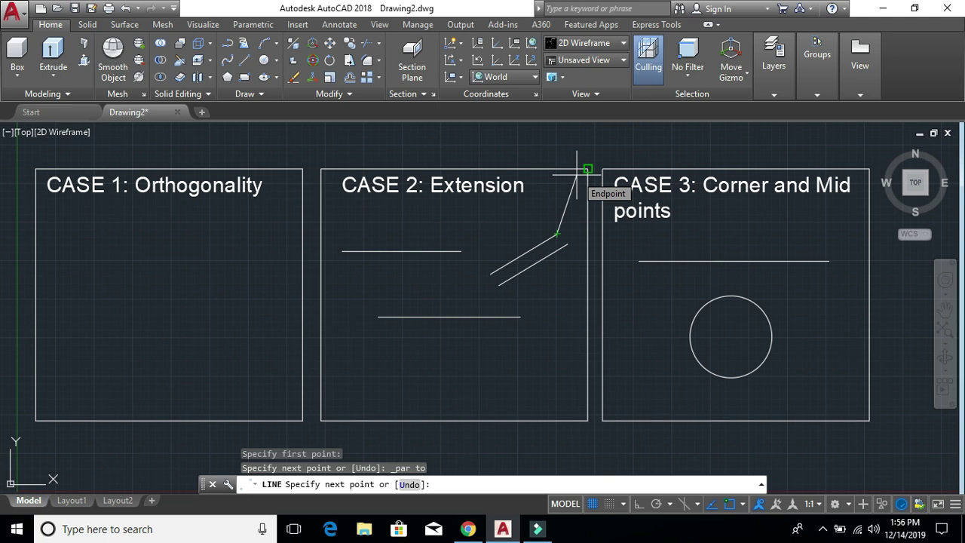
{"action": "key", "text": "Escape"}
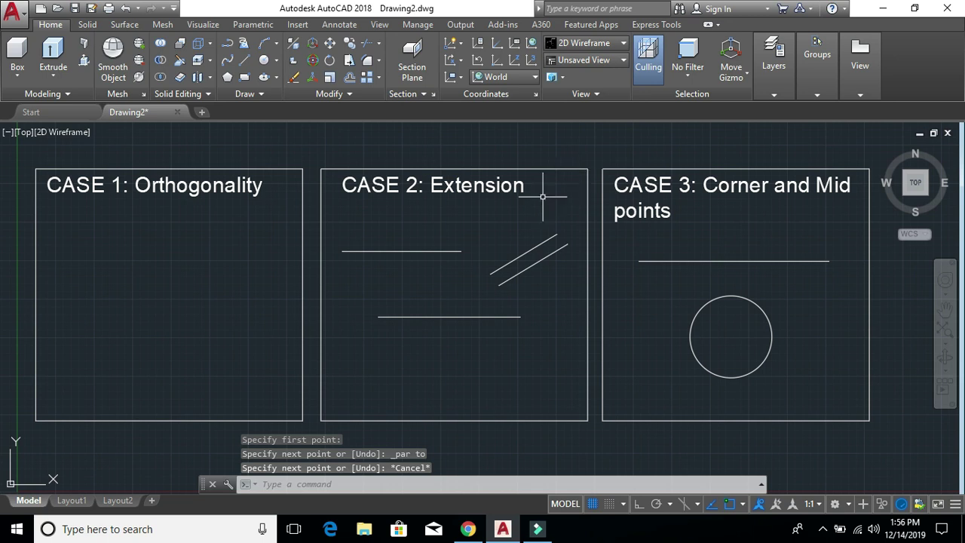
Confirm the object snap settings with the Parallel mode off, using the OSNAP command
{"action": "type", "text": "Osna"}
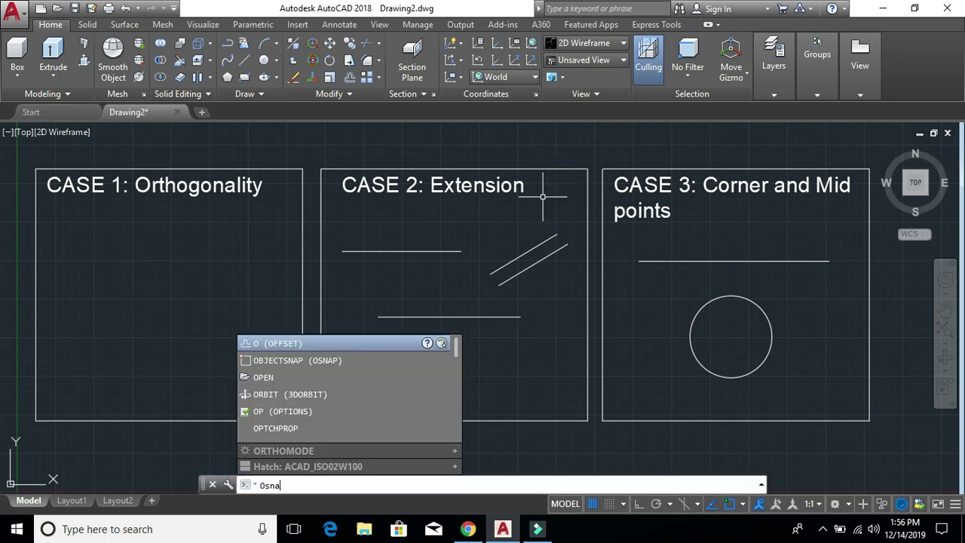
{"action": "left_click", "coordinate": [297, 360]}
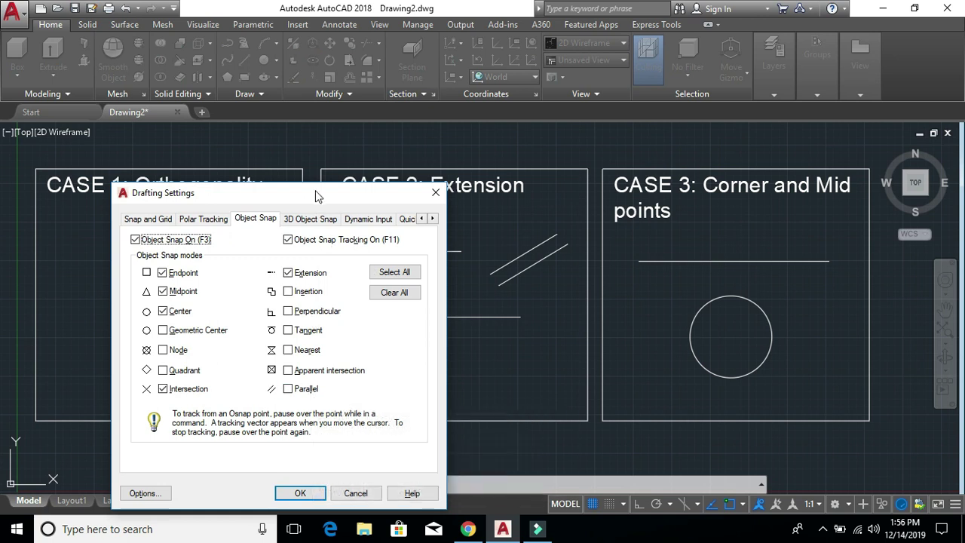
{"action": "left_click", "coordinate": [300, 493]}
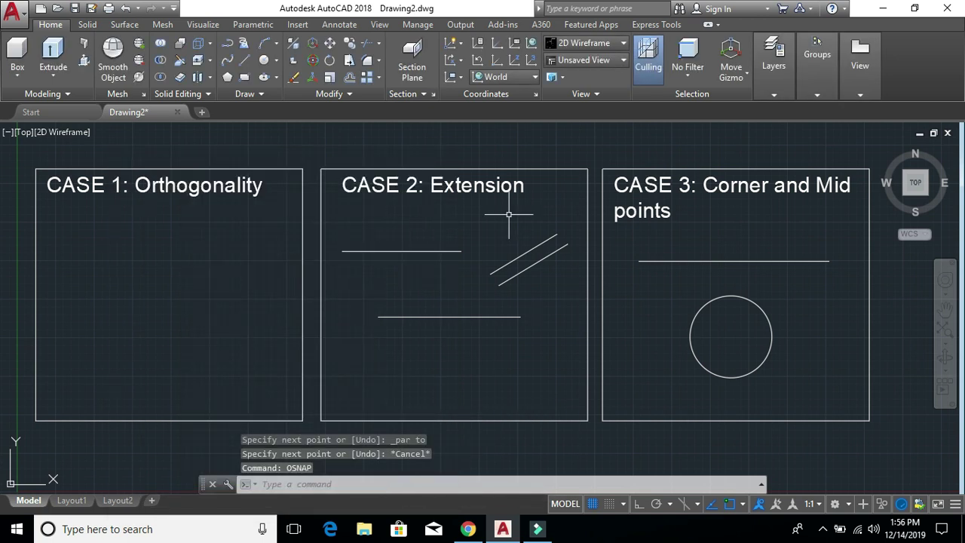
Replace the upper inclined line in the CASE 2 box with one drawn parallel to the lower inclined line, using the one-time Parallel snap override
{"action": "left_click", "coordinate": [519, 254]}
{"action": "key", "text": "Delete"}
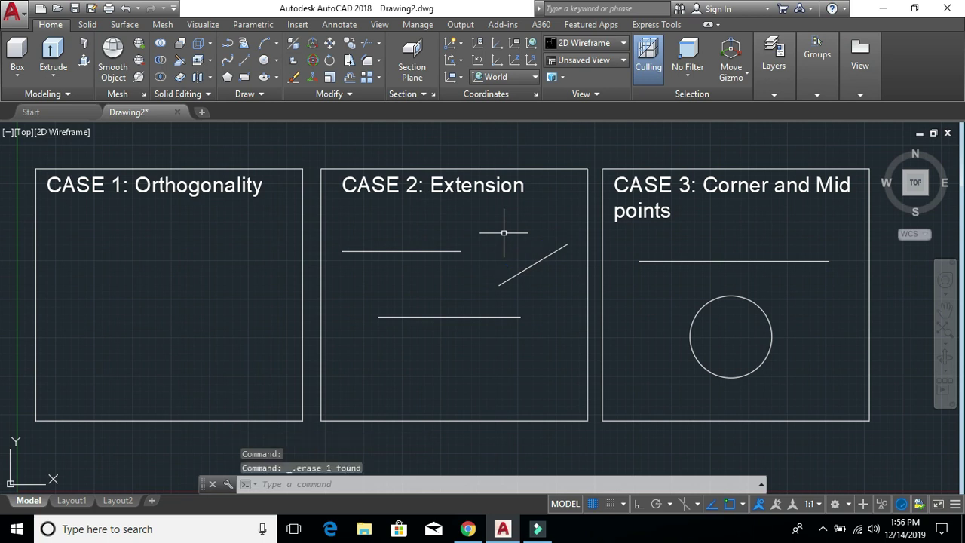
{"action": "left_click", "coordinate": [242, 57]}
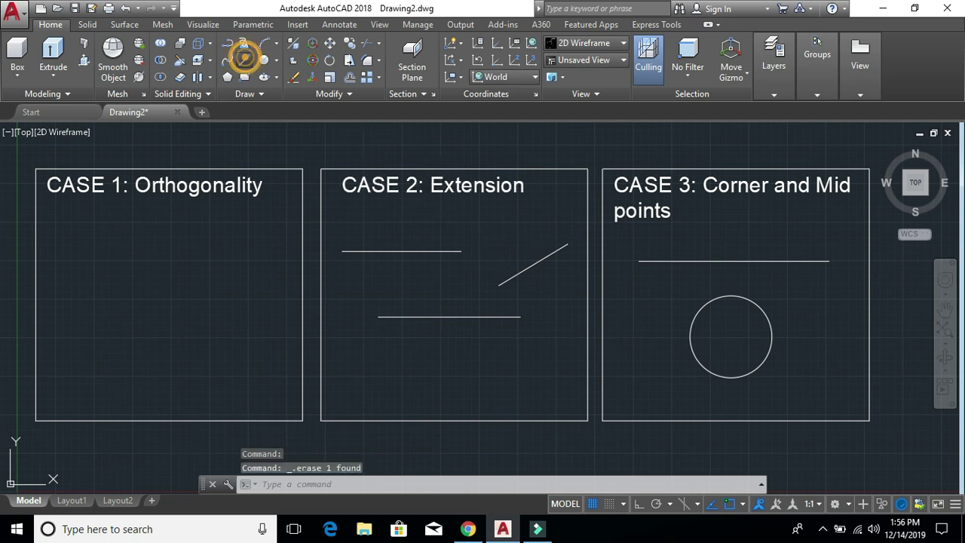
{"action": "left_click", "coordinate": [490, 271]}
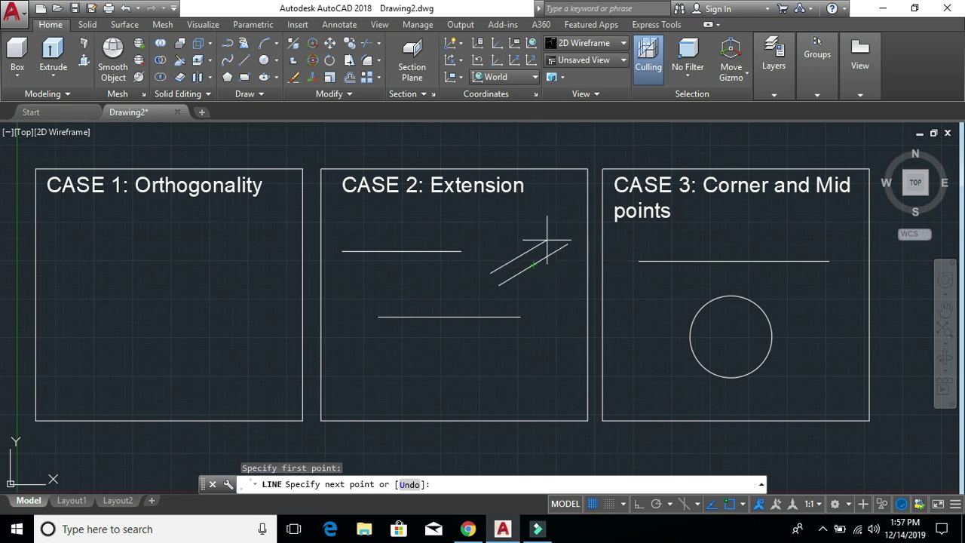
{"action": "key", "text": "F8"}
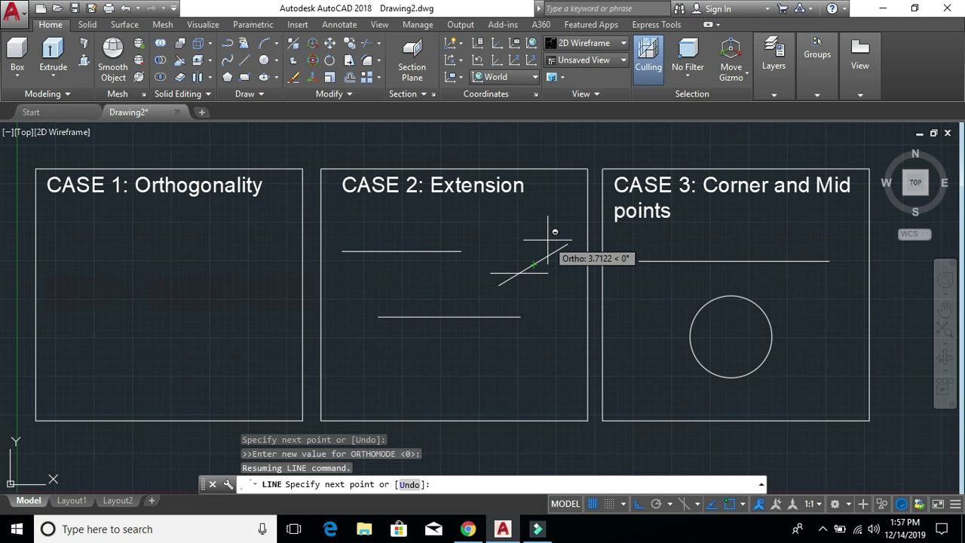
{"action": "right_click", "coordinate": [548, 242], "text": "shift"}
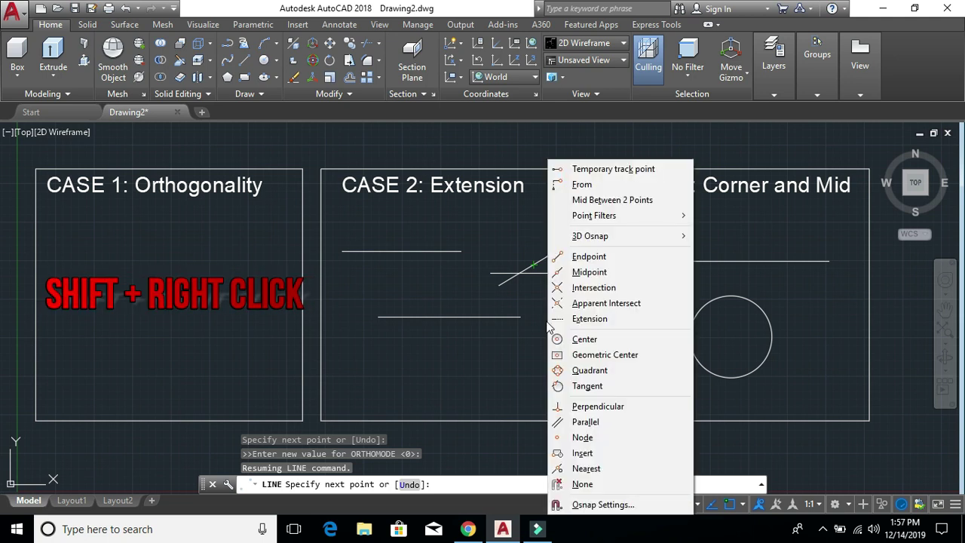
{"action": "left_click", "coordinate": [585, 424]}
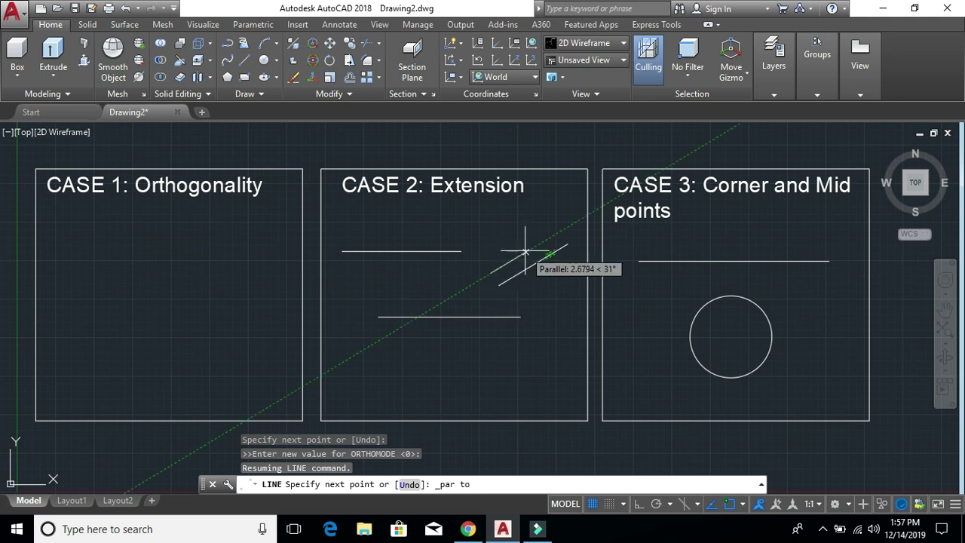
{"action": "left_click", "coordinate": [558, 230]}
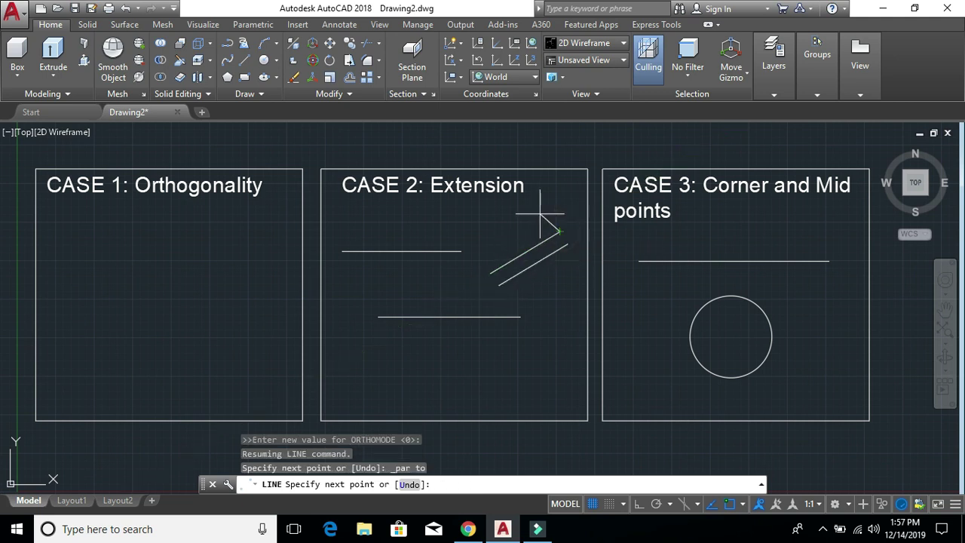
{"action": "key", "text": "Escape"}
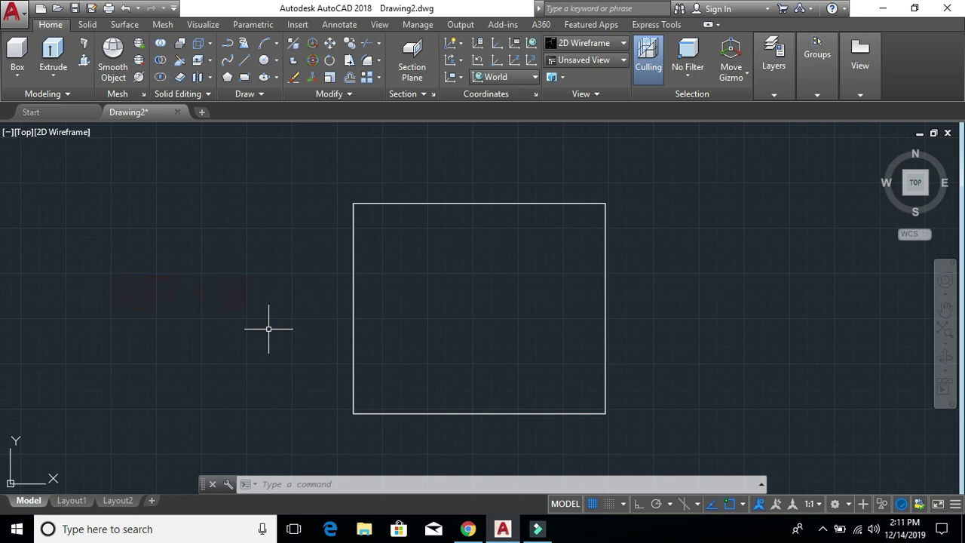
Orbit the box into a three-dimensional view with the SteeringWheel and set the visual style to 2D Wireframe
{"action": "key", "text": "shift+w"}
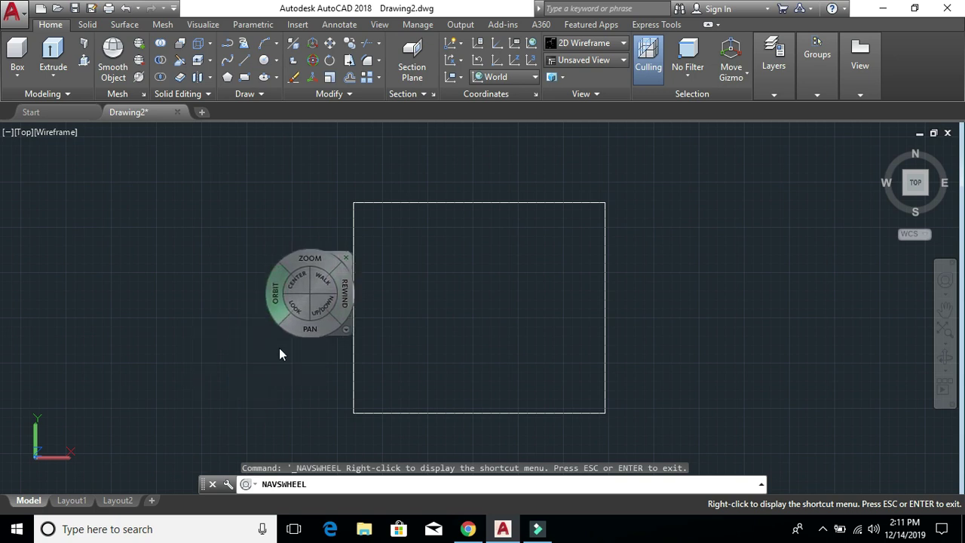
{"action": "mouse_move", "coordinate": [282, 337]}
{"action": "left_mouse_down"}
{"action": "mouse_move", "coordinate": [340, 287]}
{"action": "mouse_move", "coordinate": [342, 258]}
{"action": "mouse_move", "coordinate": [379, 219]}
{"action": "mouse_move", "coordinate": [380, 236]}
{"action": "left_mouse_up"}
{"action": "left_click_drag", "start_coordinate": [378, 298], "coordinate": [402, 273]}
{"action": "left_click_drag", "start_coordinate": [387, 231], "coordinate": [385, 253]}
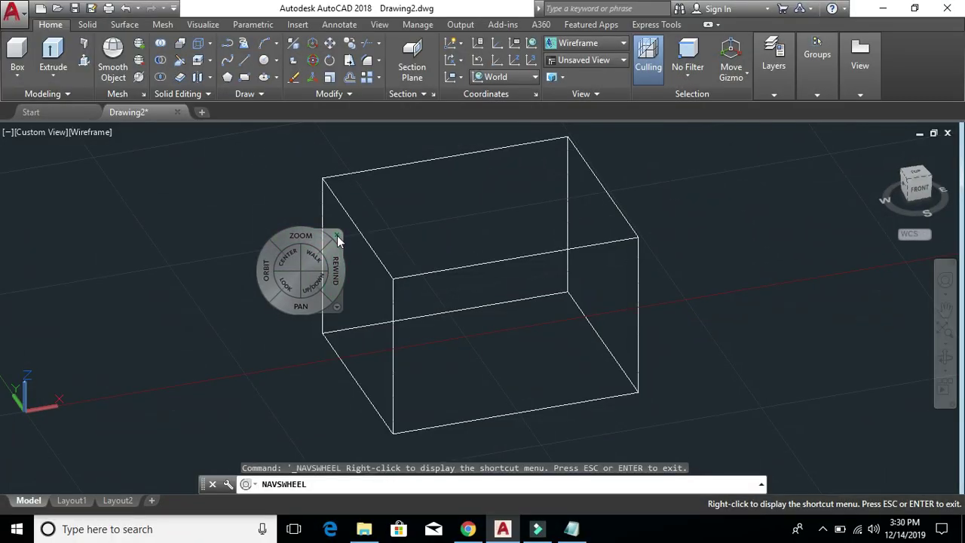
{"action": "left_click", "coordinate": [337, 235]}
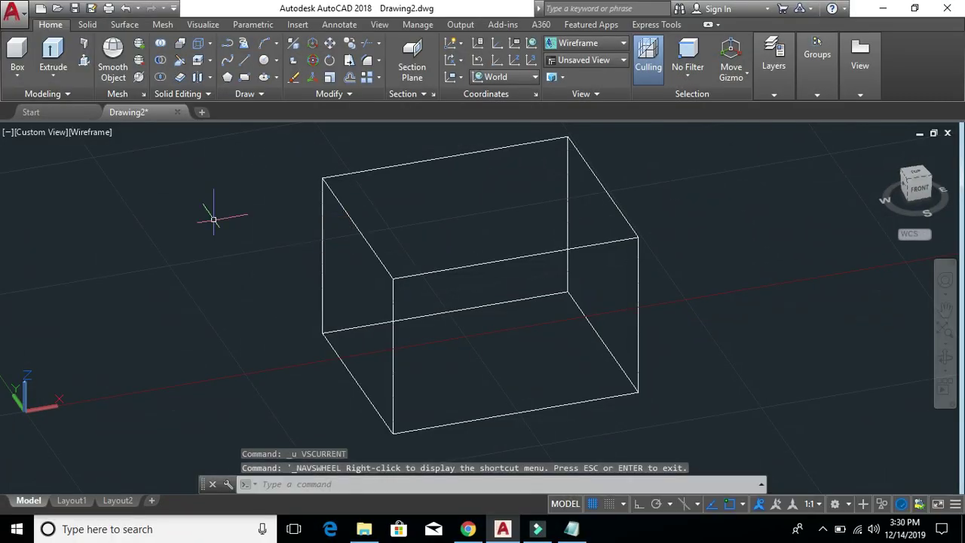
{"action": "left_click", "coordinate": [89, 133]}
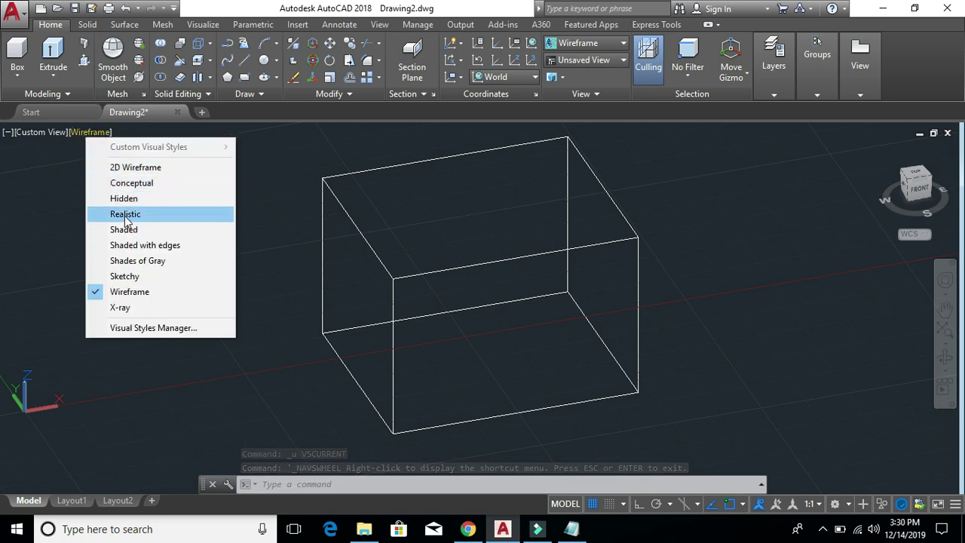
{"action": "left_click", "coordinate": [128, 168]}
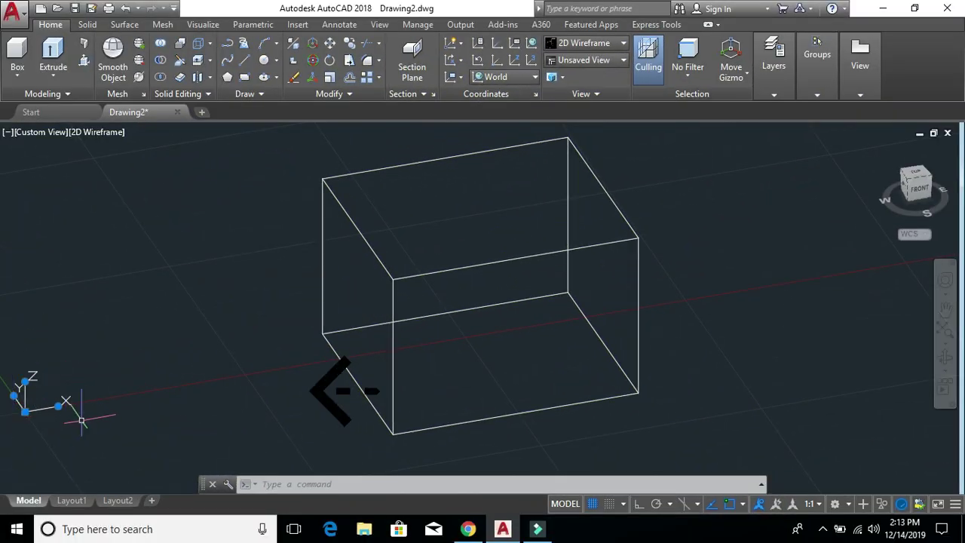
Move the UCS origin to the nearest upper front corner of the box with Move and Align
{"action": "left_click", "coordinate": [25, 413]}
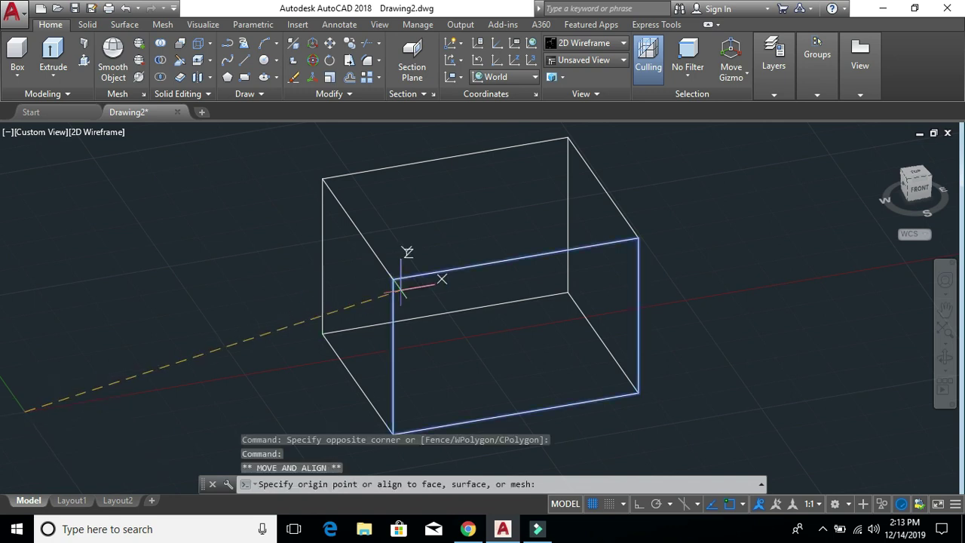
{"action": "left_click", "coordinate": [392, 279]}
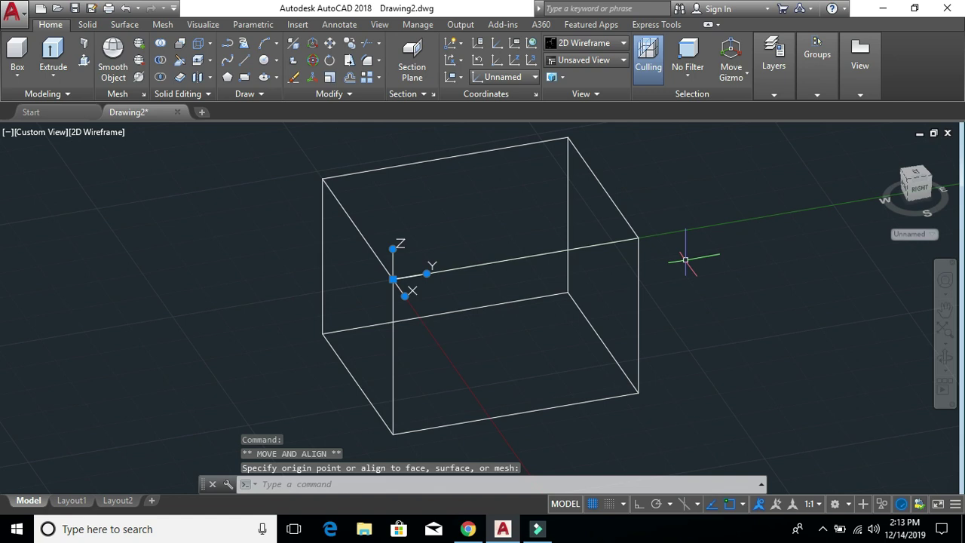
Orbit the box to a side view with the SteeringWheel and square the view onto the ViewCube's Front face
{"action": "key", "text": "shift+w"}
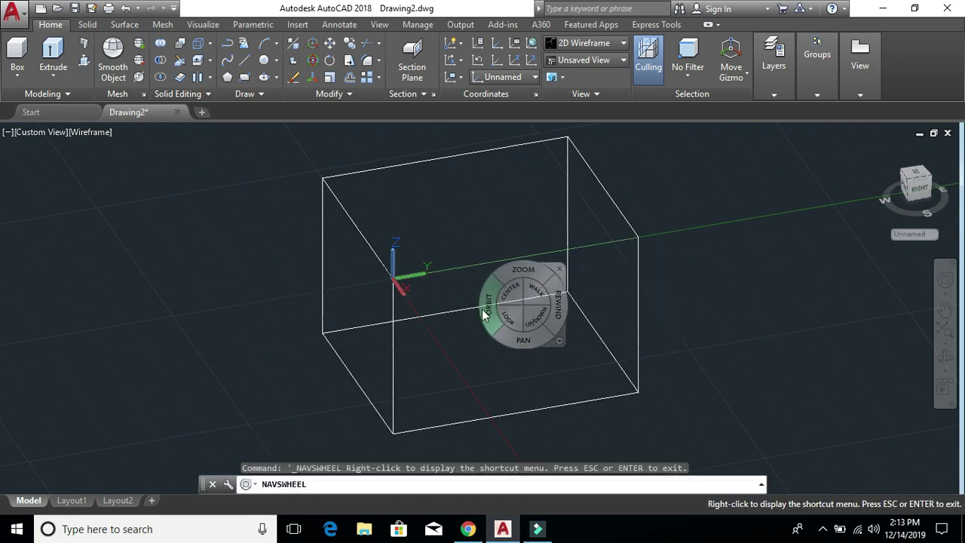
{"action": "left_click_drag", "start_coordinate": [498, 309], "coordinate": [719, 256]}
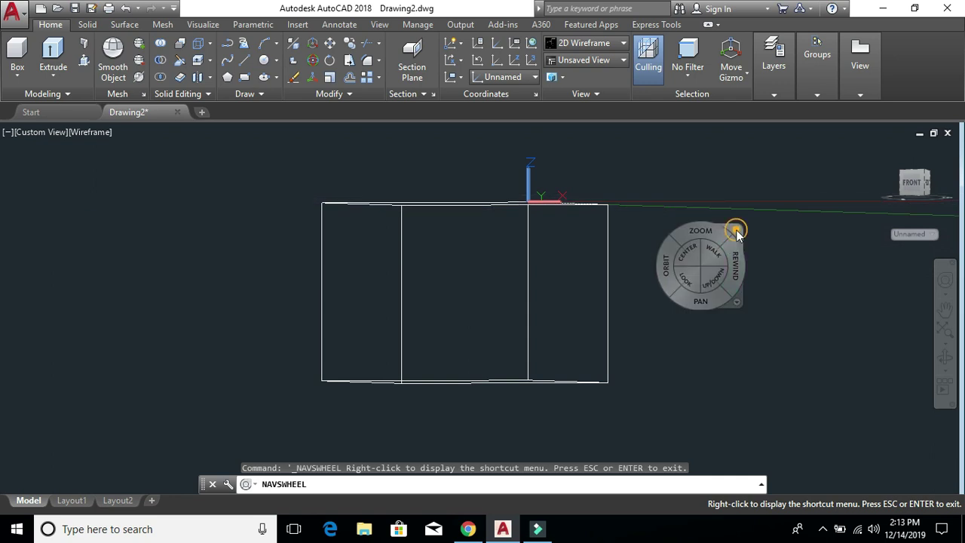
{"action": "left_click", "coordinate": [736, 231]}
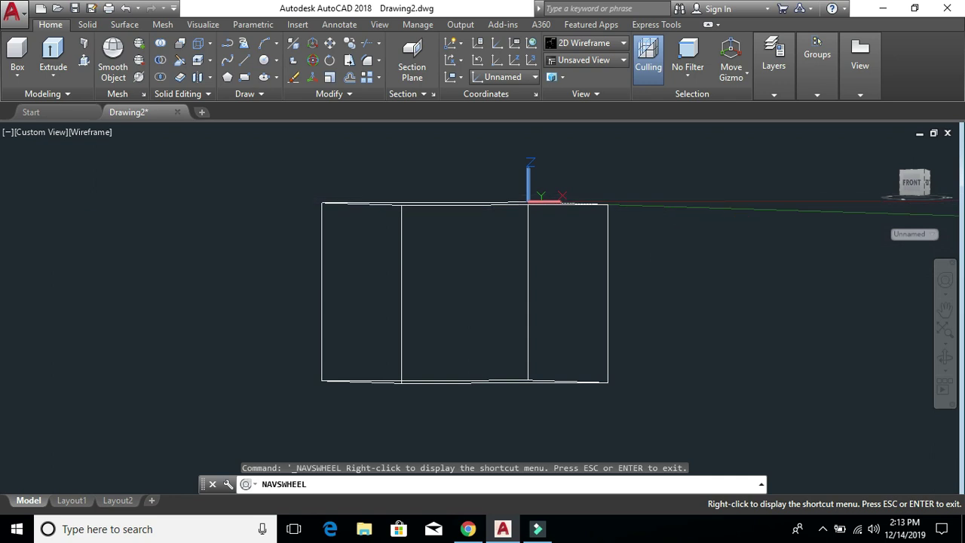
{"action": "left_click", "coordinate": [912, 185]}
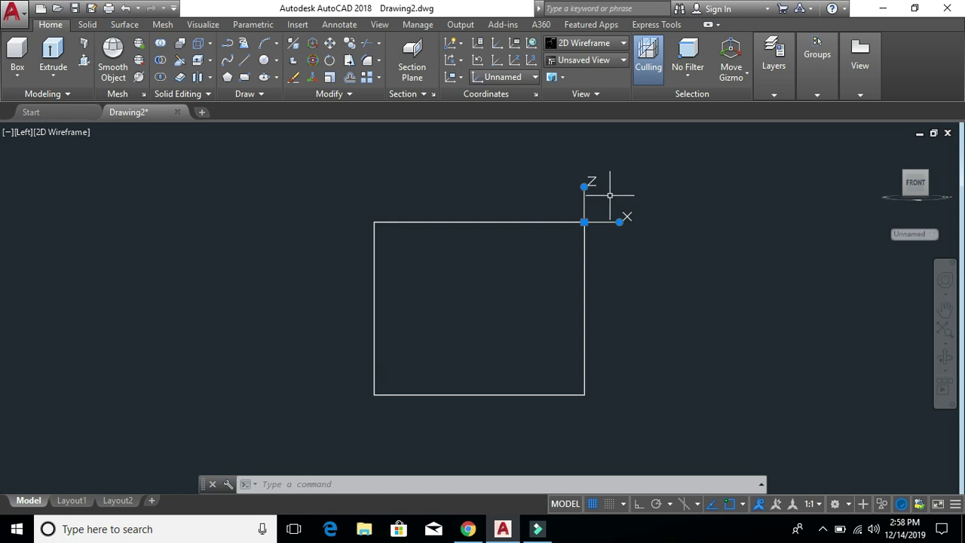
Rotate the UCS 90 degrees around its X axis from the Z axis grip and deselect the UCS icon
{"action": "mouse_move", "coordinate": [585, 186]}
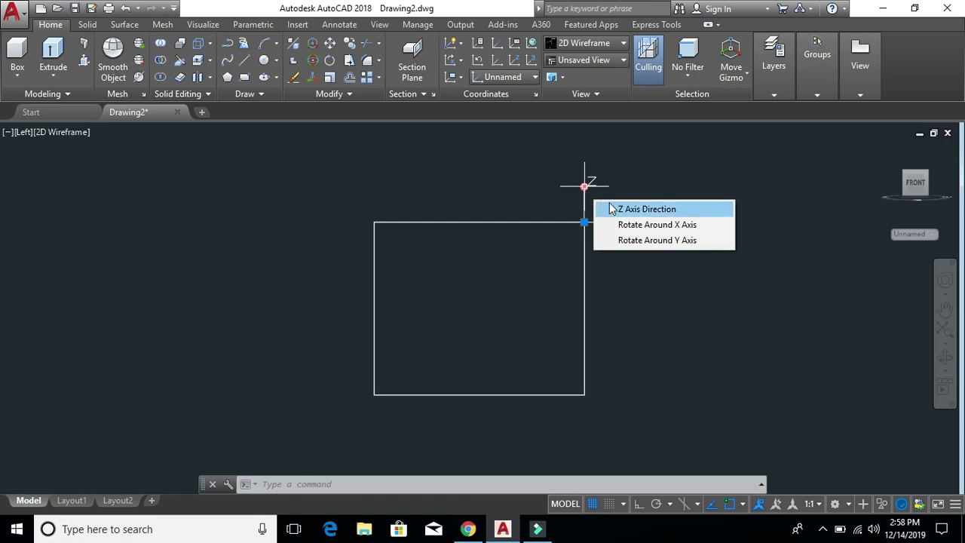
{"action": "left_click", "coordinate": [657, 226]}
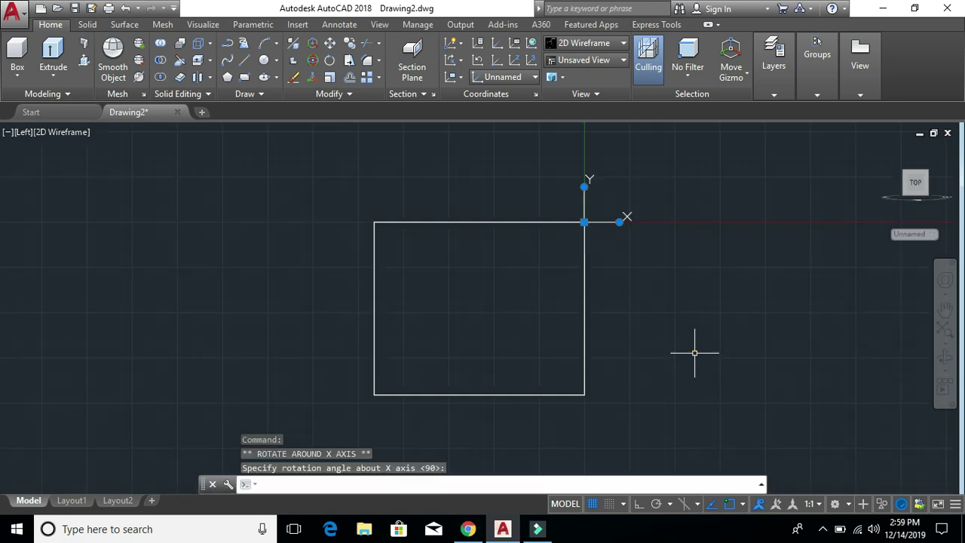
{"action": "left_click", "coordinate": [625, 254]}
{"action": "left_click", "coordinate": [790, 394]}
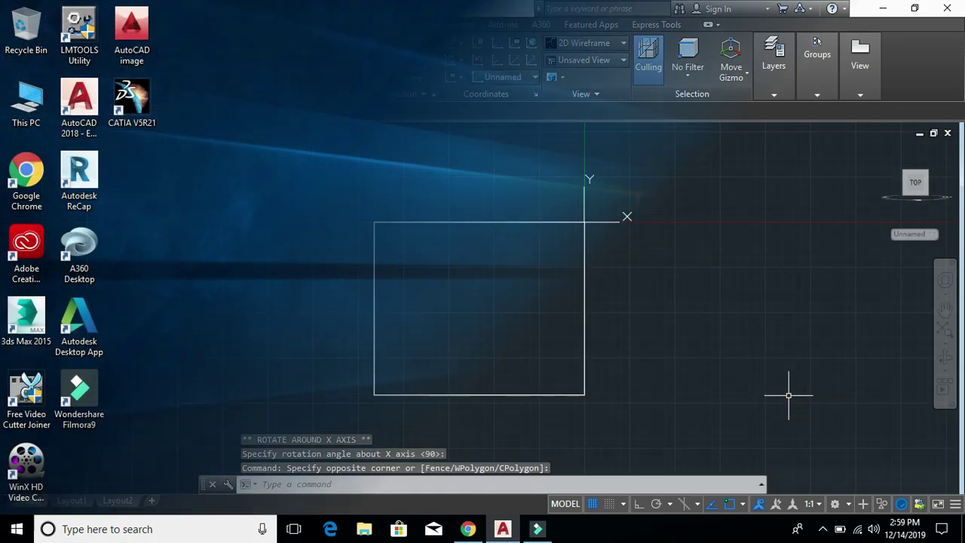